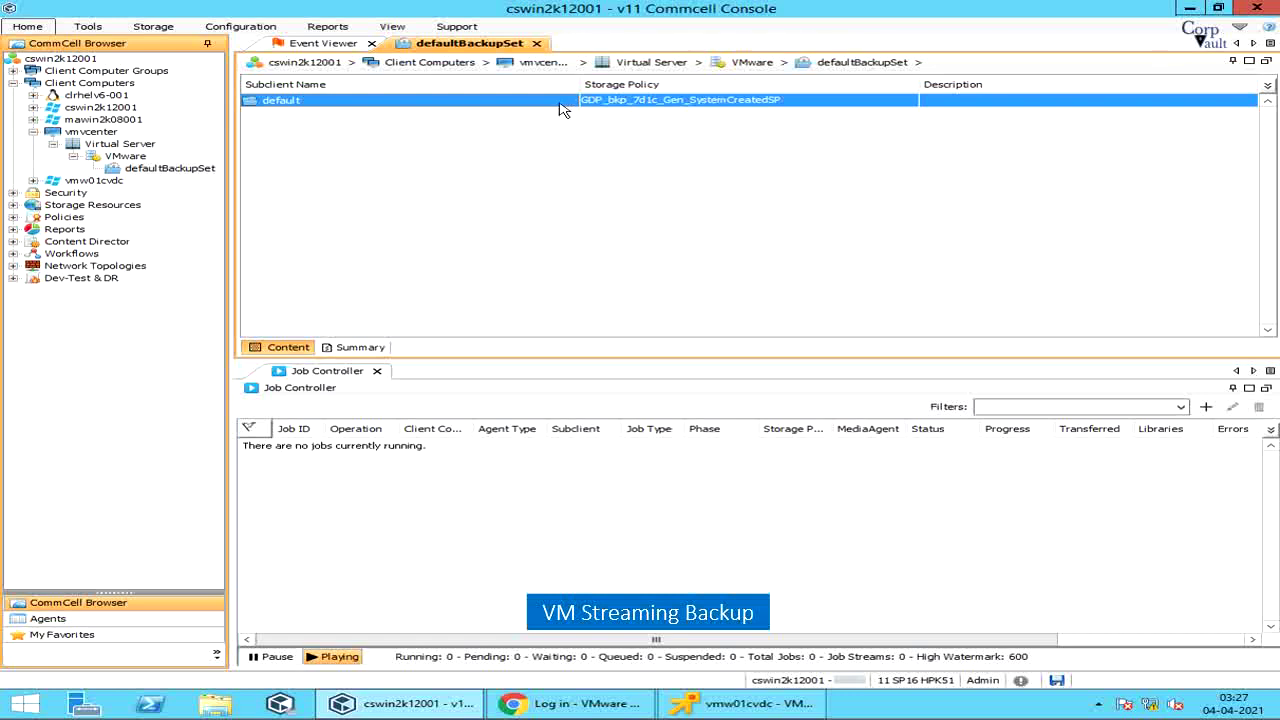
# Step: Start a backup of the default subclient from its right-click menu with Full as the backup type
pyautogui.rightClick(561, 109)
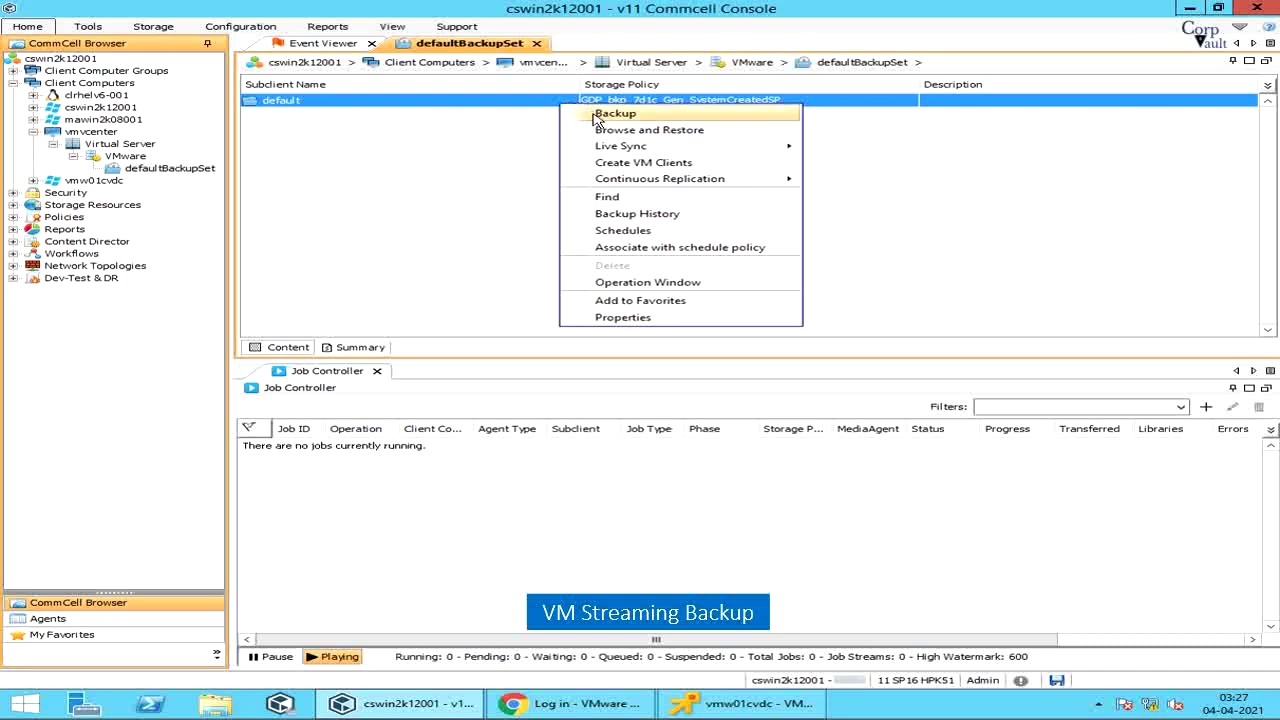
pyautogui.click(598, 118)
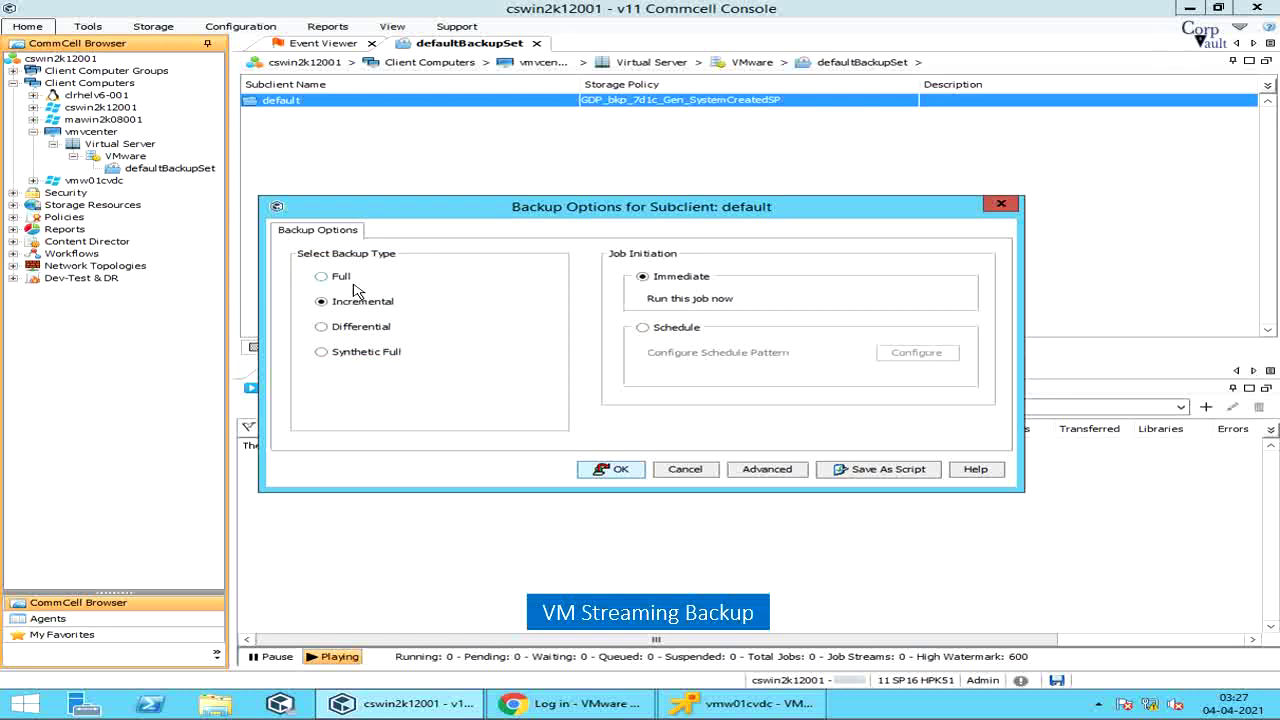
pyautogui.click(340, 277)
# Step: Bring up Advanced Backup Options for the Full backup, keeping default priority 166
pyautogui.click(767, 470)
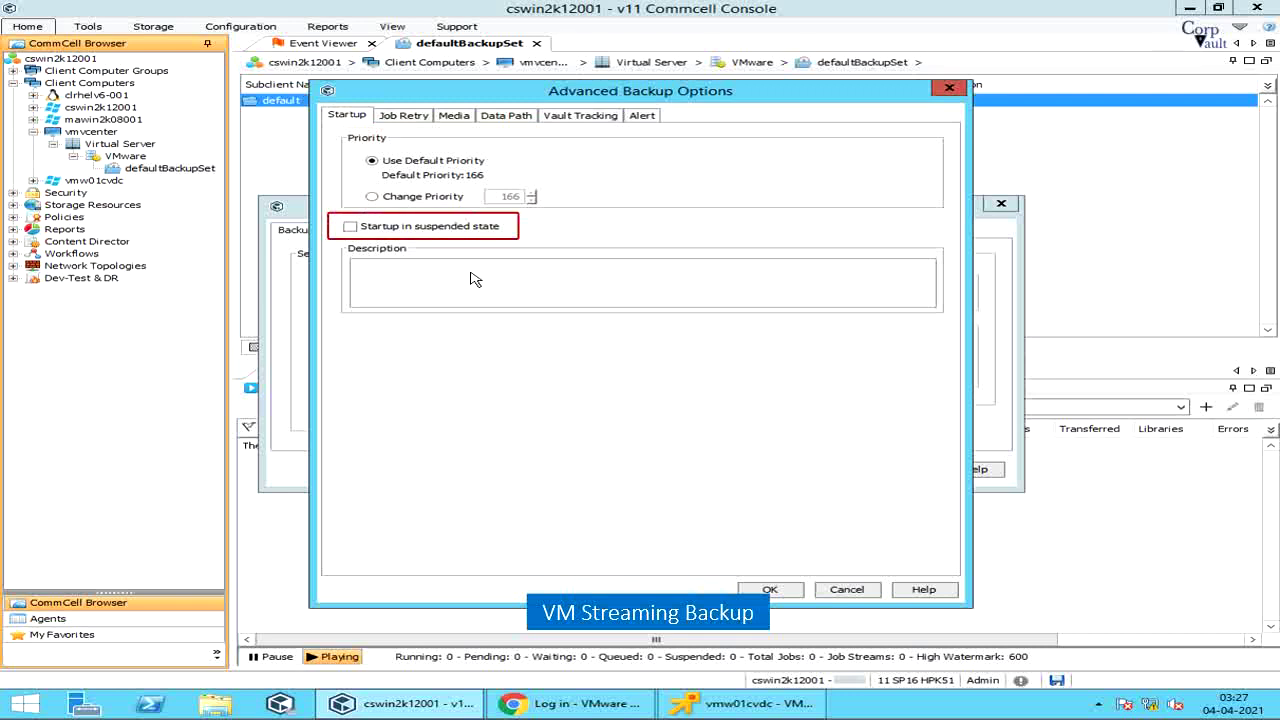
# Step: Show the Job Retry settings: total running time off, 0 resubmits, retries disabled
pyautogui.click(404, 116)
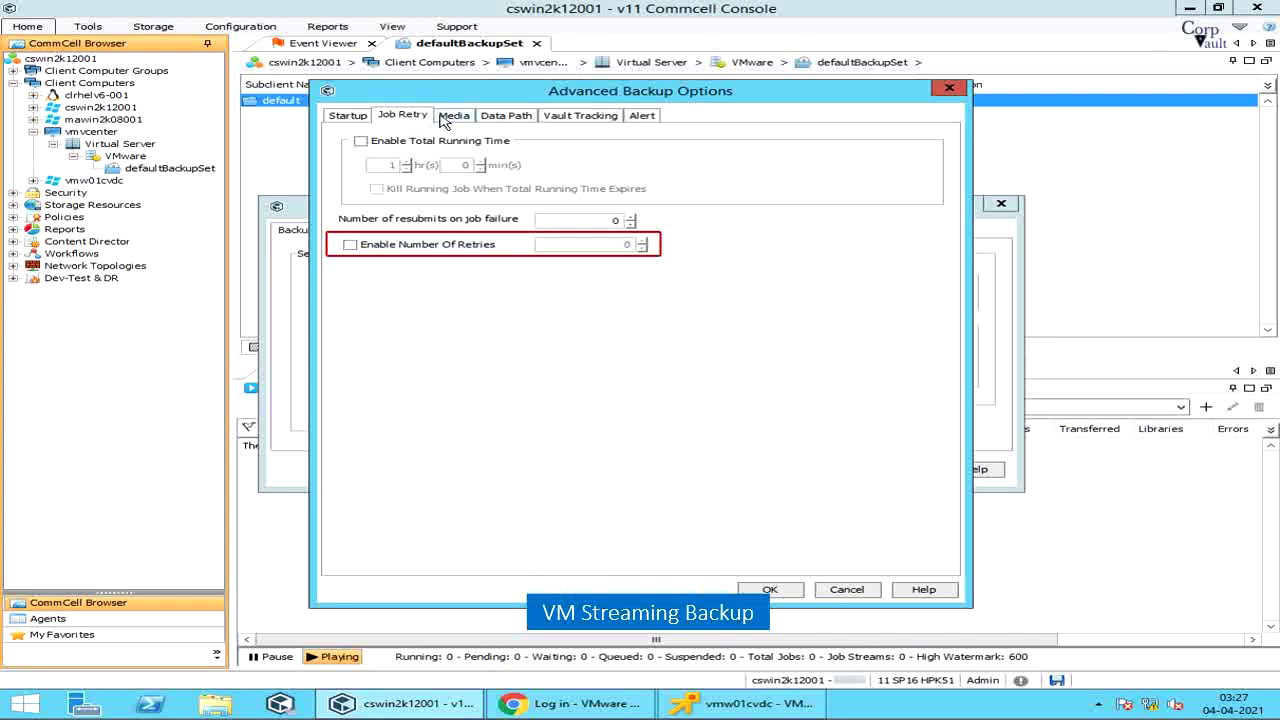
# Step: Show the Media settings, with job retention left at Storage Policy Default
pyautogui.click(452, 117)
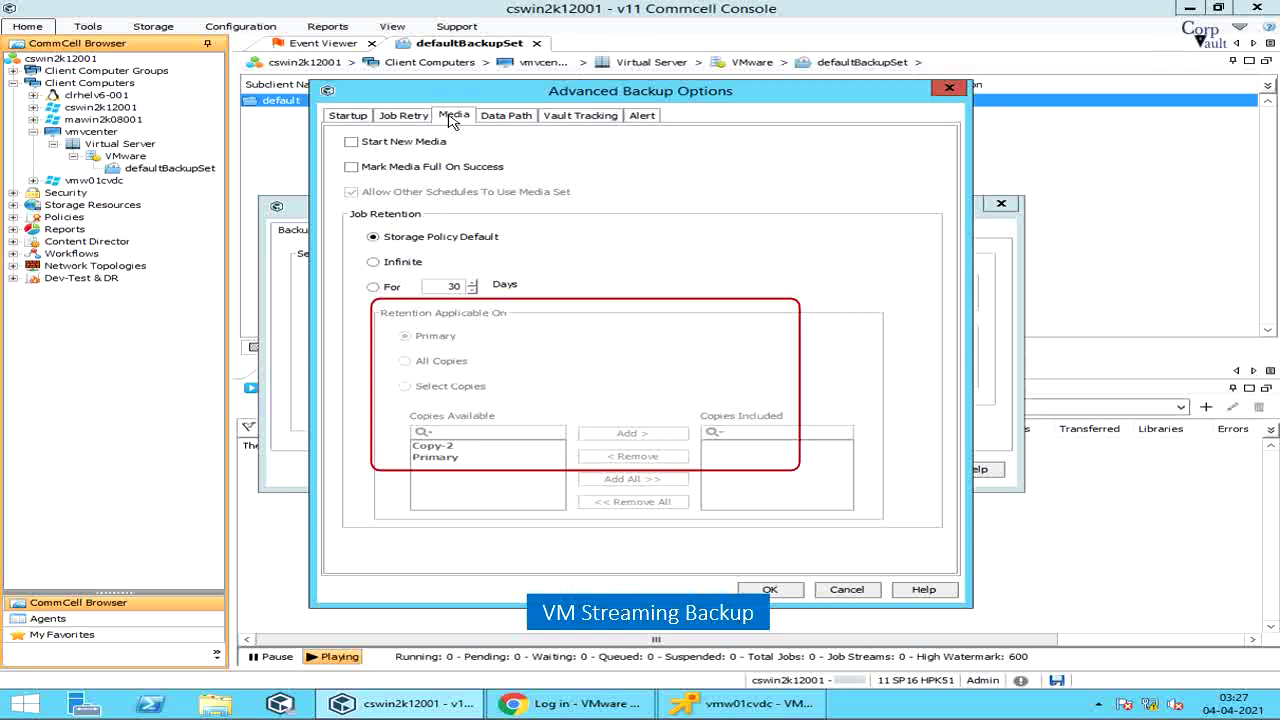
# Step: Review the Data Path, Vault Tracking and Alert tabs, then cancel Advanced Backup Options unchanged
pyautogui.click(505, 116)
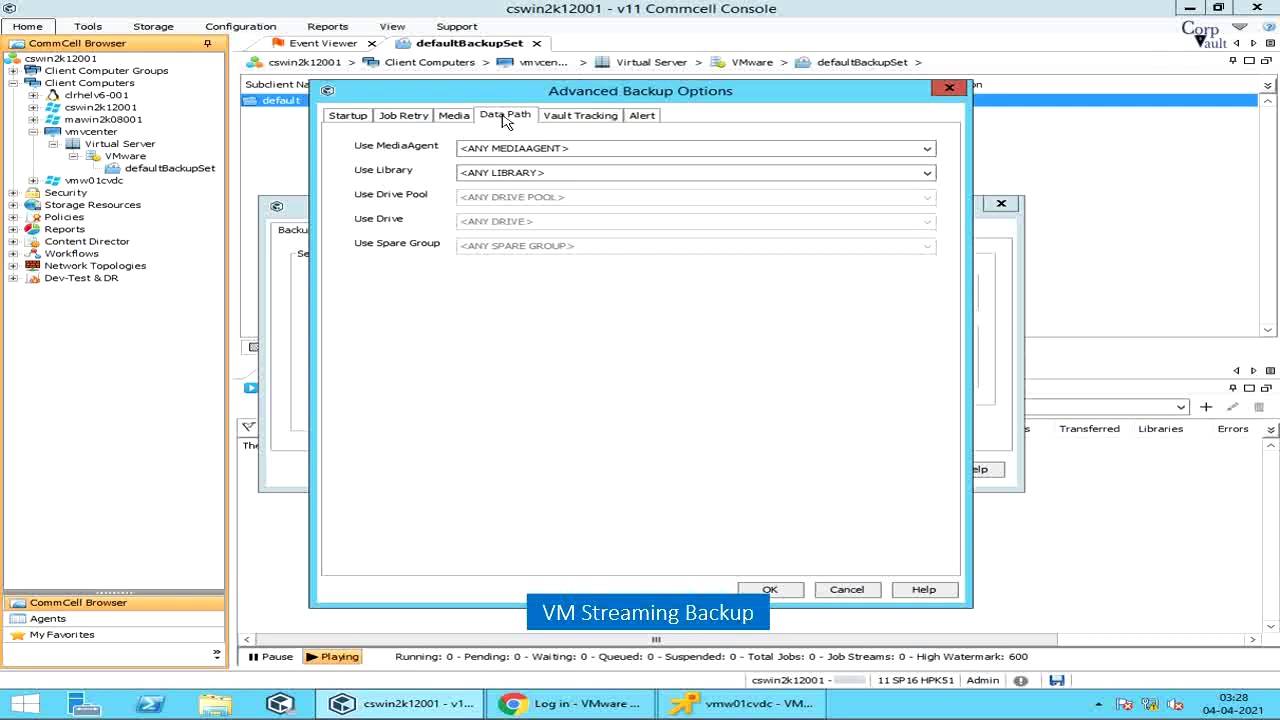
pyautogui.click(578, 118)
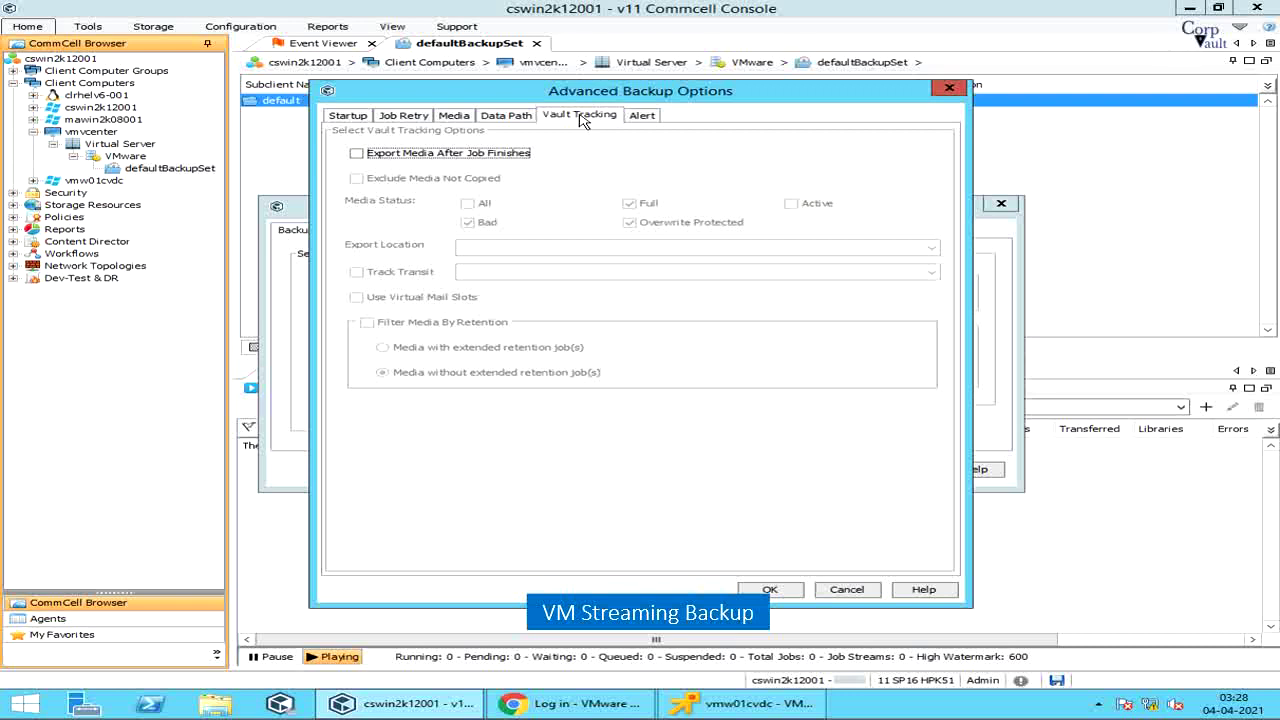
pyautogui.click(643, 117)
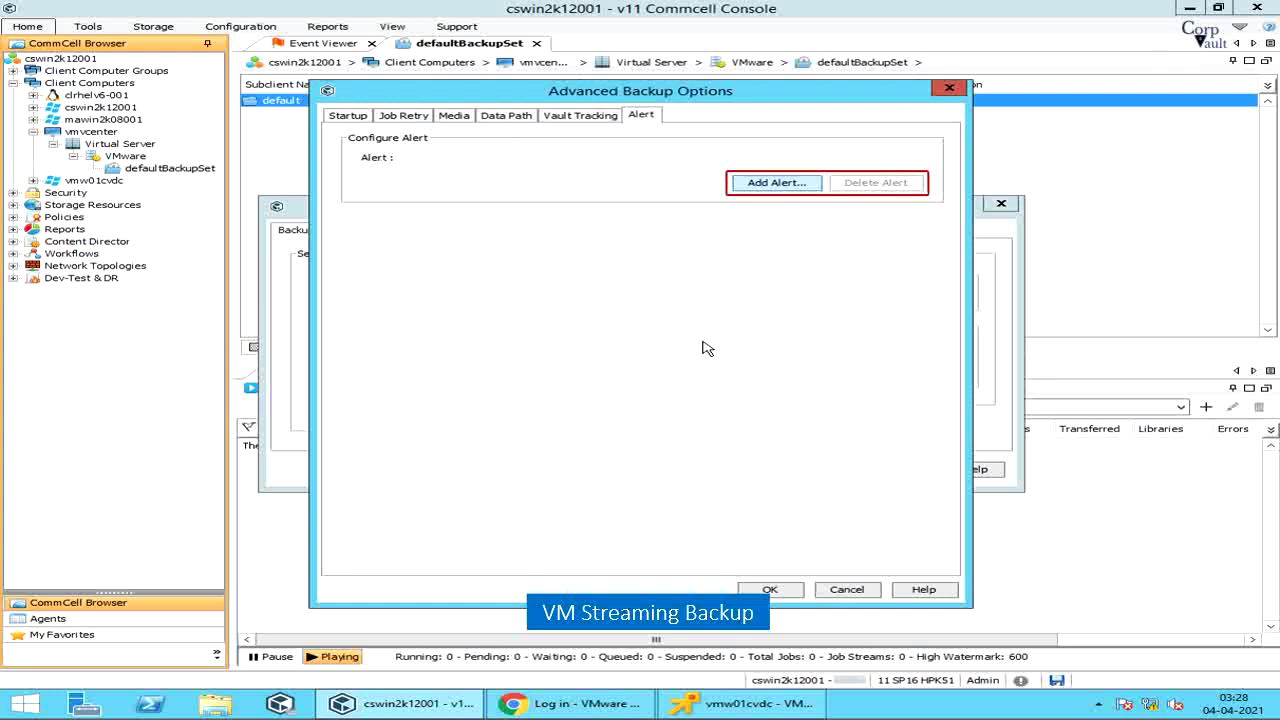
pyautogui.click(838, 591)
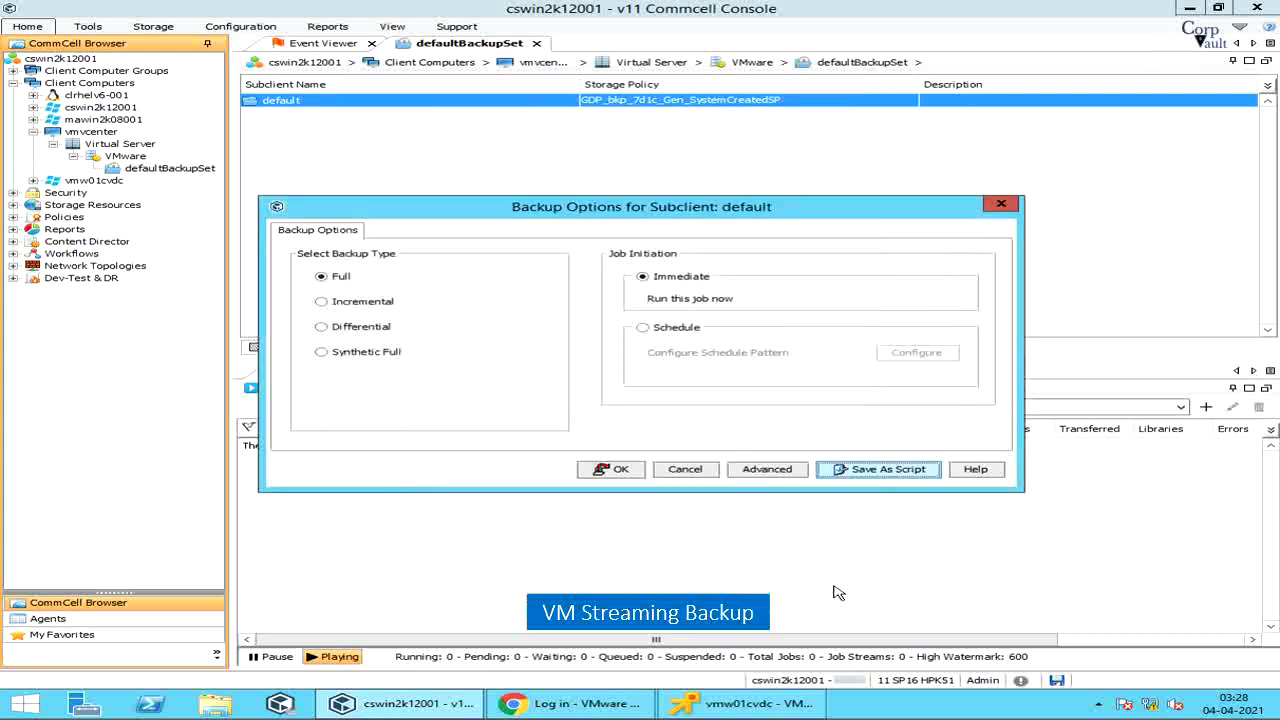
# Step: Switch to Incremental and toggle 'Backup failed VMs only' and 'Include partially successful VMs' back off
pyautogui.click(363, 302)
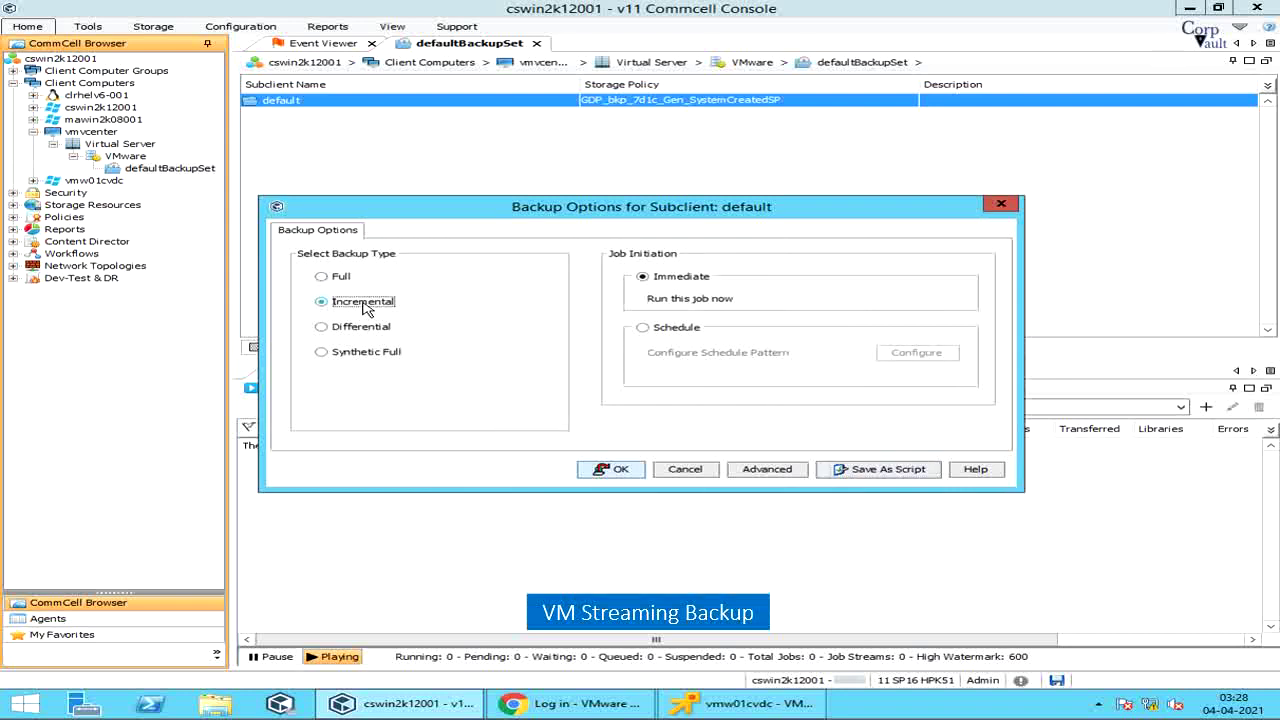
pyautogui.click(760, 472)
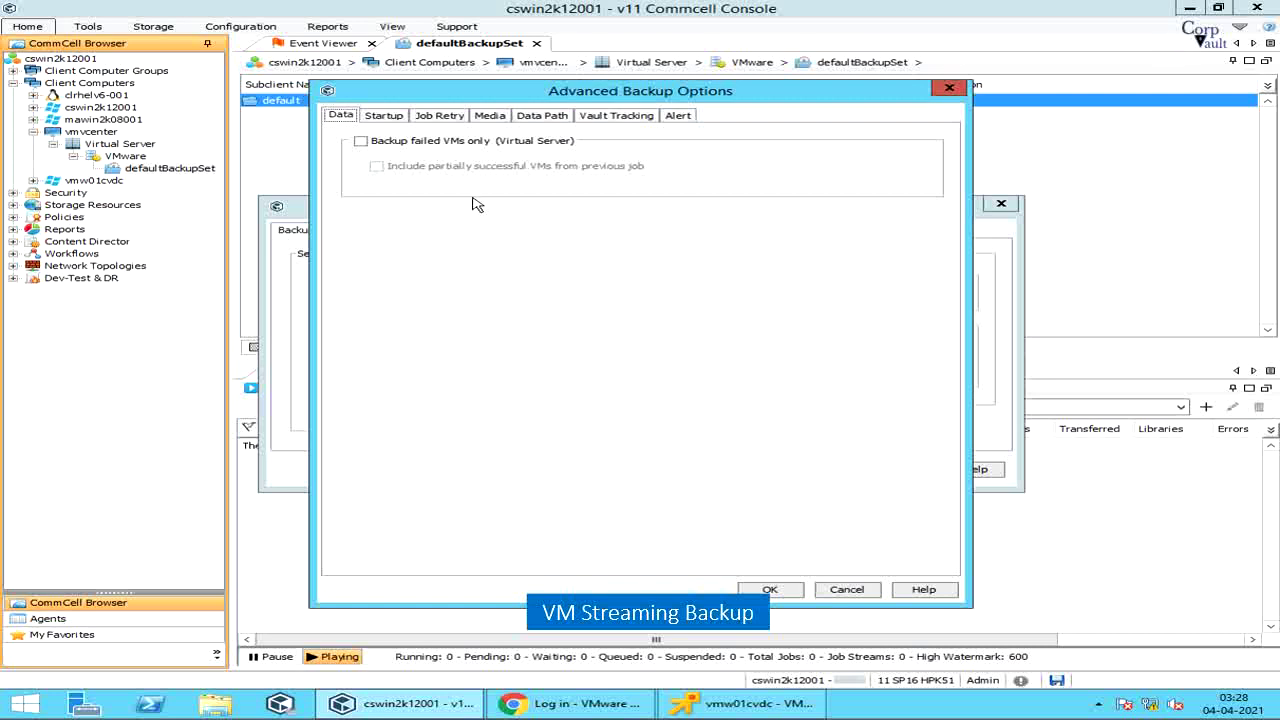
pyautogui.click(429, 144)
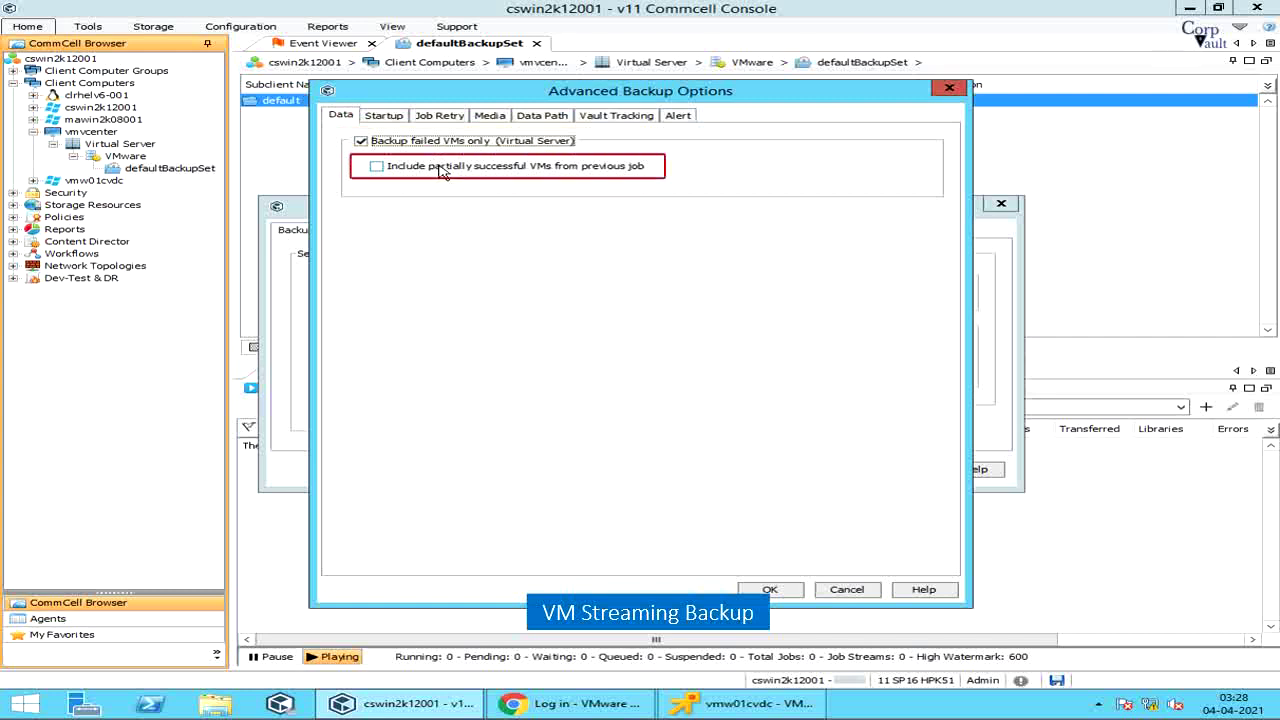
pyautogui.click(441, 171)
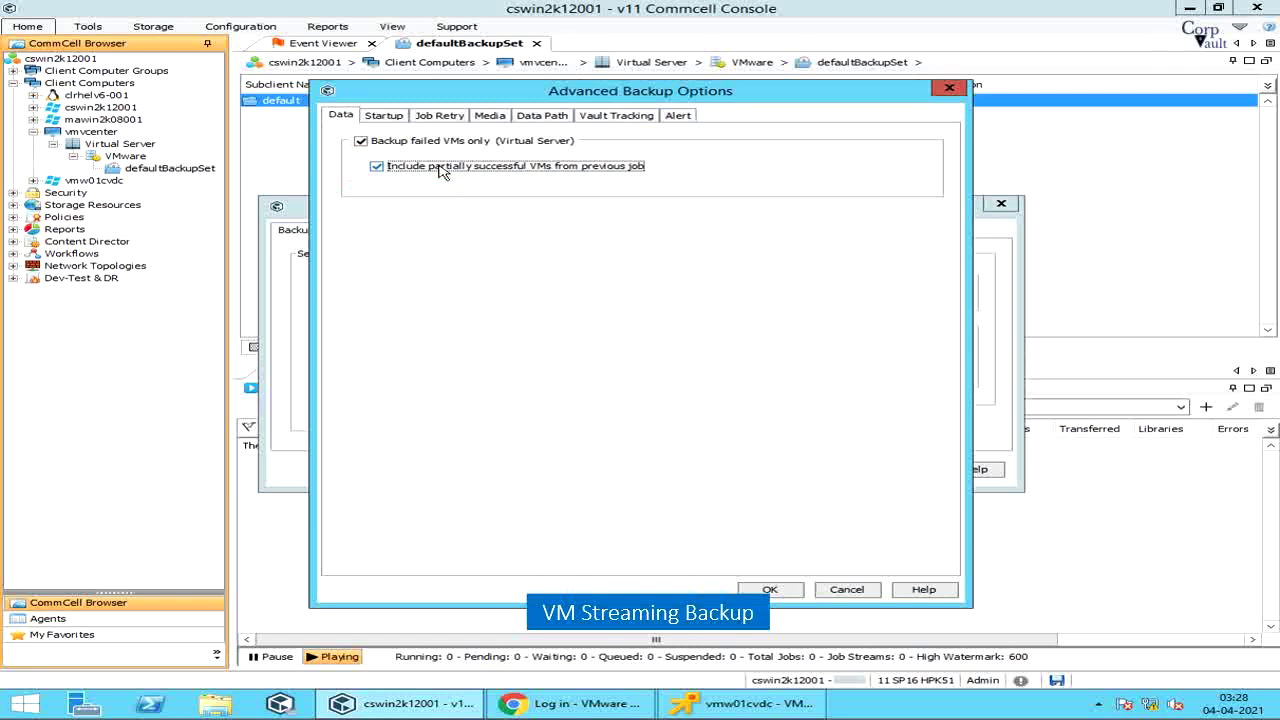
pyautogui.click(440, 167)
pyautogui.click(417, 143)
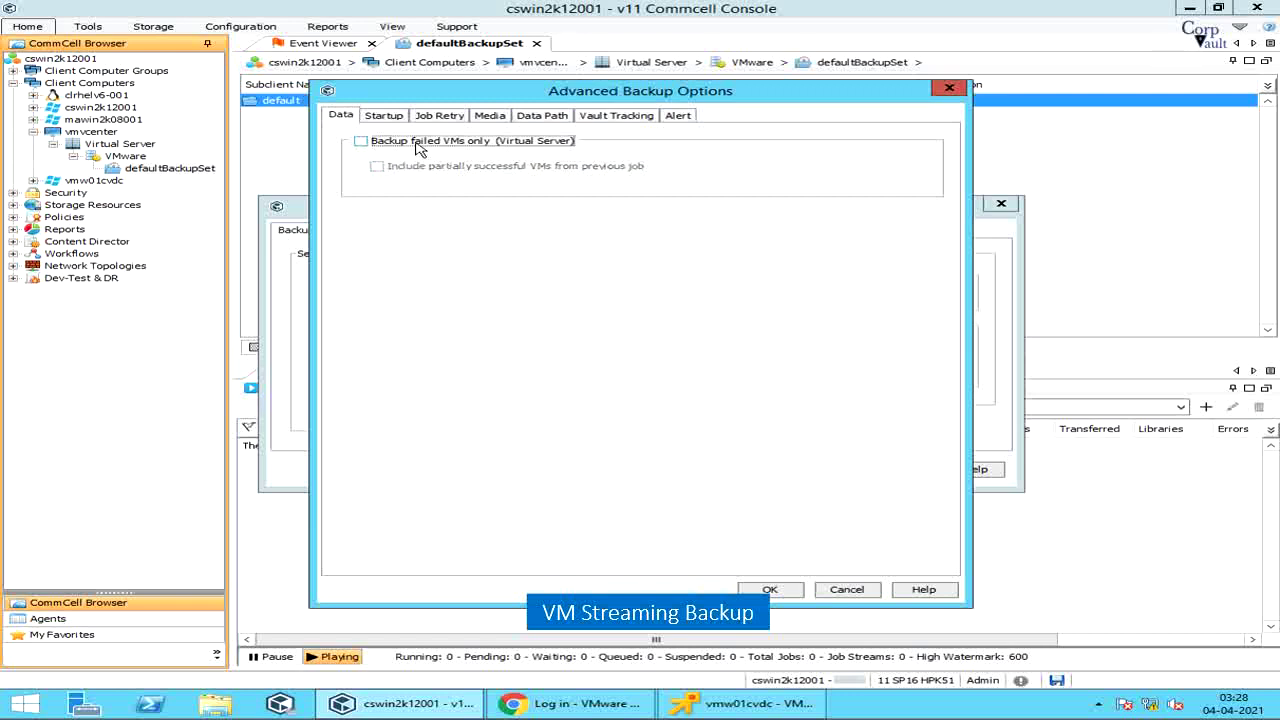
# Step: Cancel the incremental options and preview the advanced options for a Differential backup
pyautogui.click(840, 589)
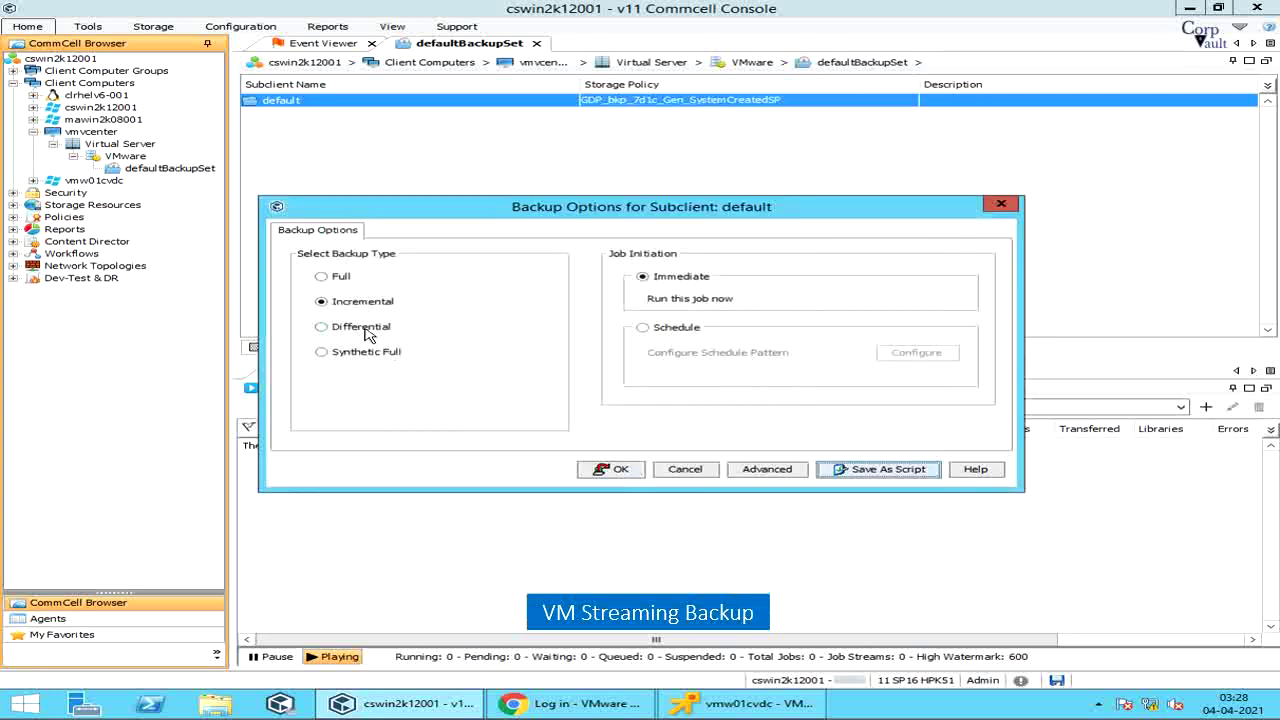
pyautogui.click(364, 329)
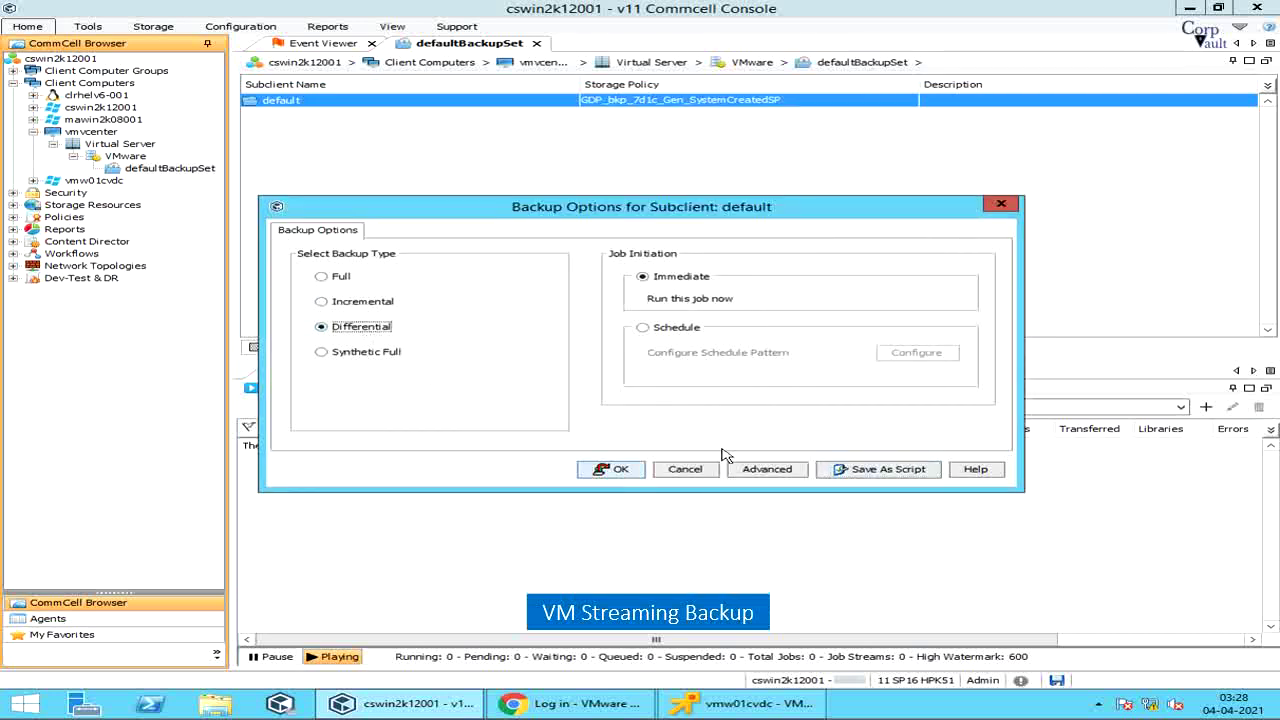
pyautogui.click(751, 473)
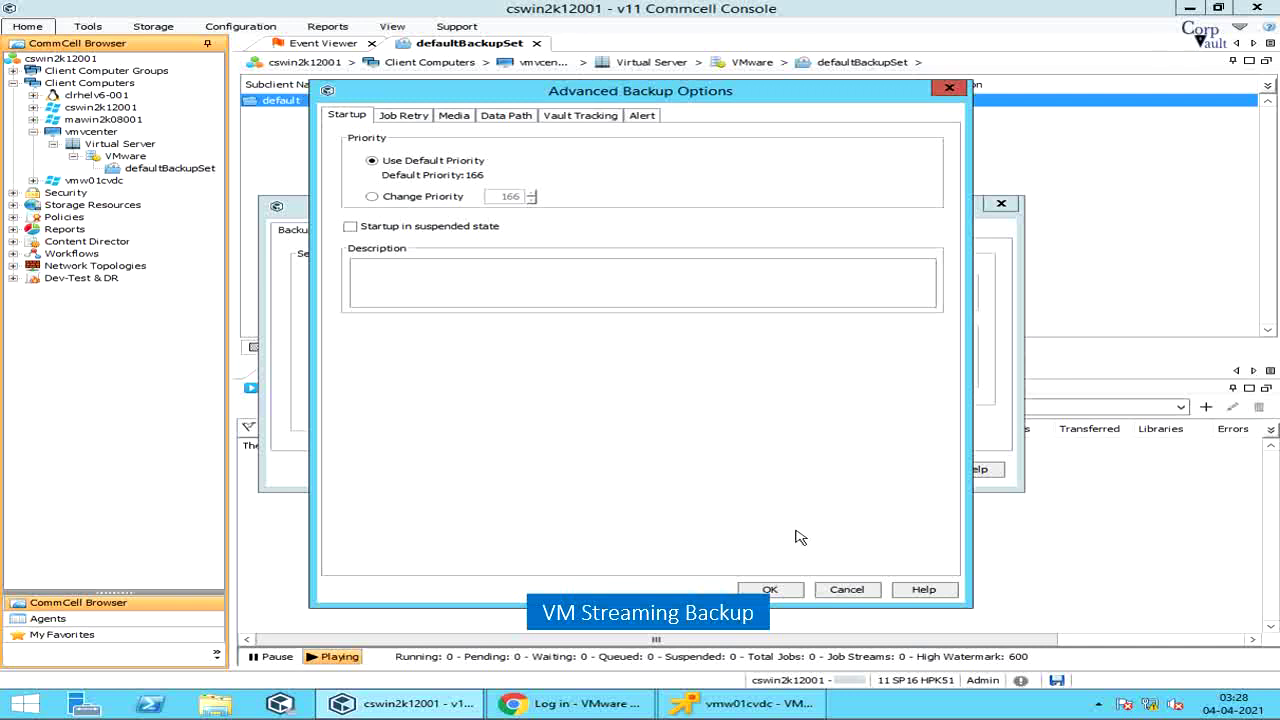
pyautogui.click(828, 589)
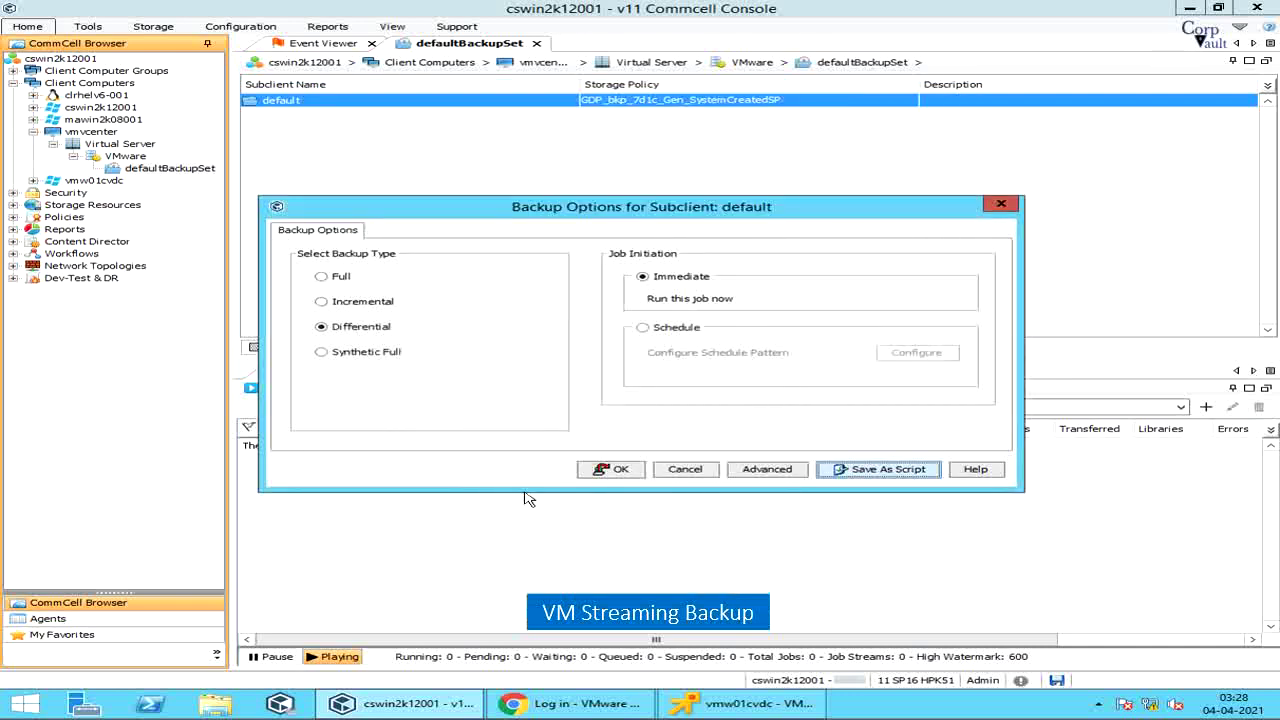
# Step: Preview the Synthetic Full advanced options, then return the backup type to Full
pyautogui.click(390, 354)
pyautogui.click(765, 470)
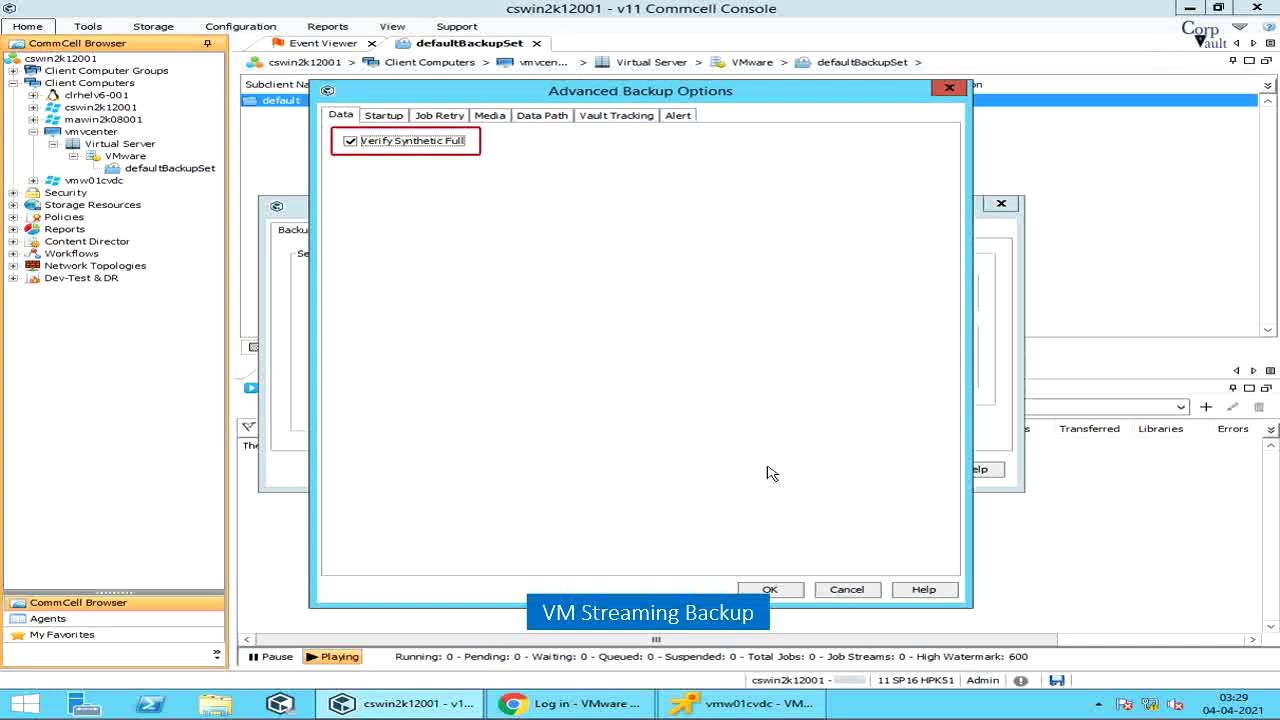
pyautogui.click(842, 590)
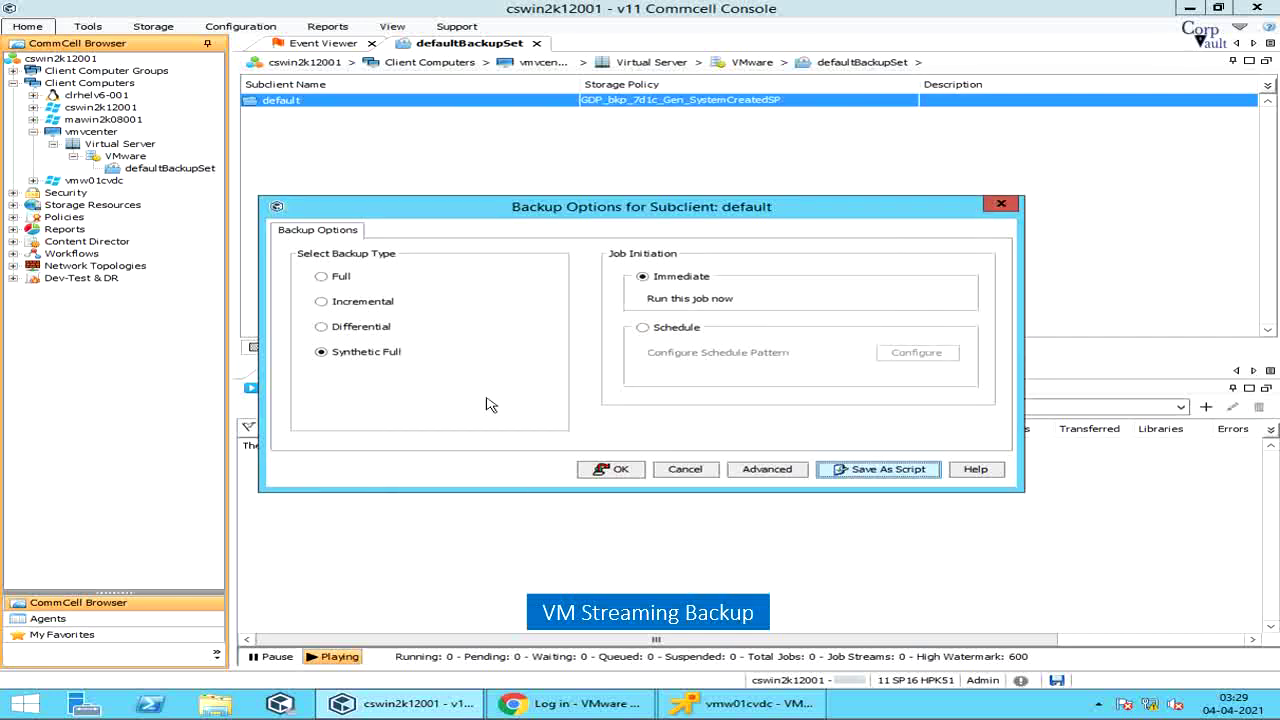
pyautogui.click(341, 279)
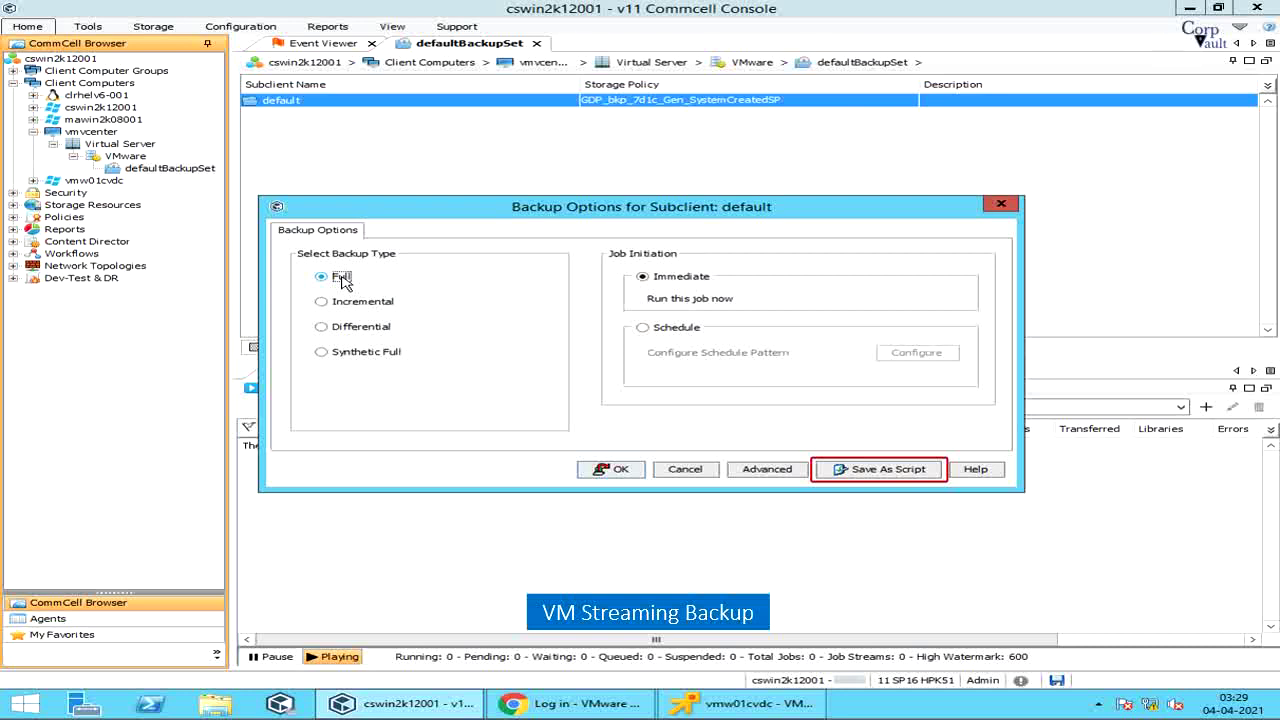
# Step: Launch the Full backup immediately and widen the details dialog of running job 8846061
pyautogui.click(608, 469)
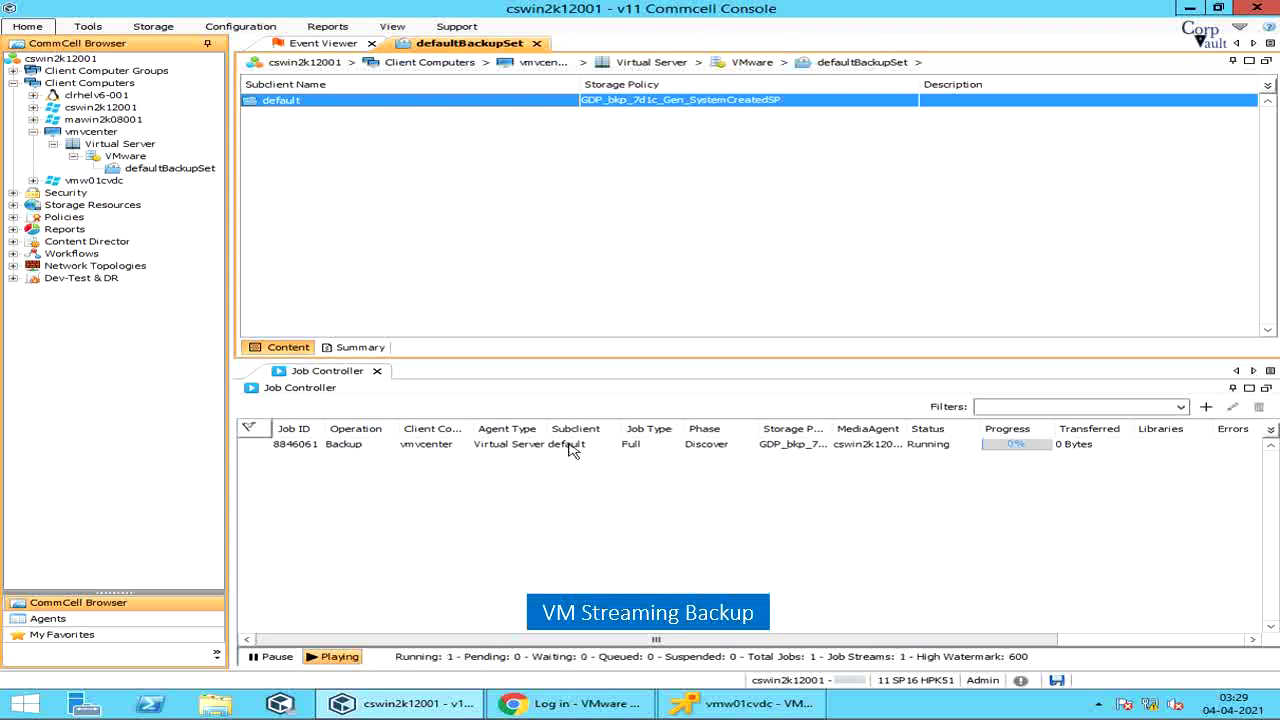
pyautogui.click(569, 447)
pyautogui.doubleClick(569, 447)
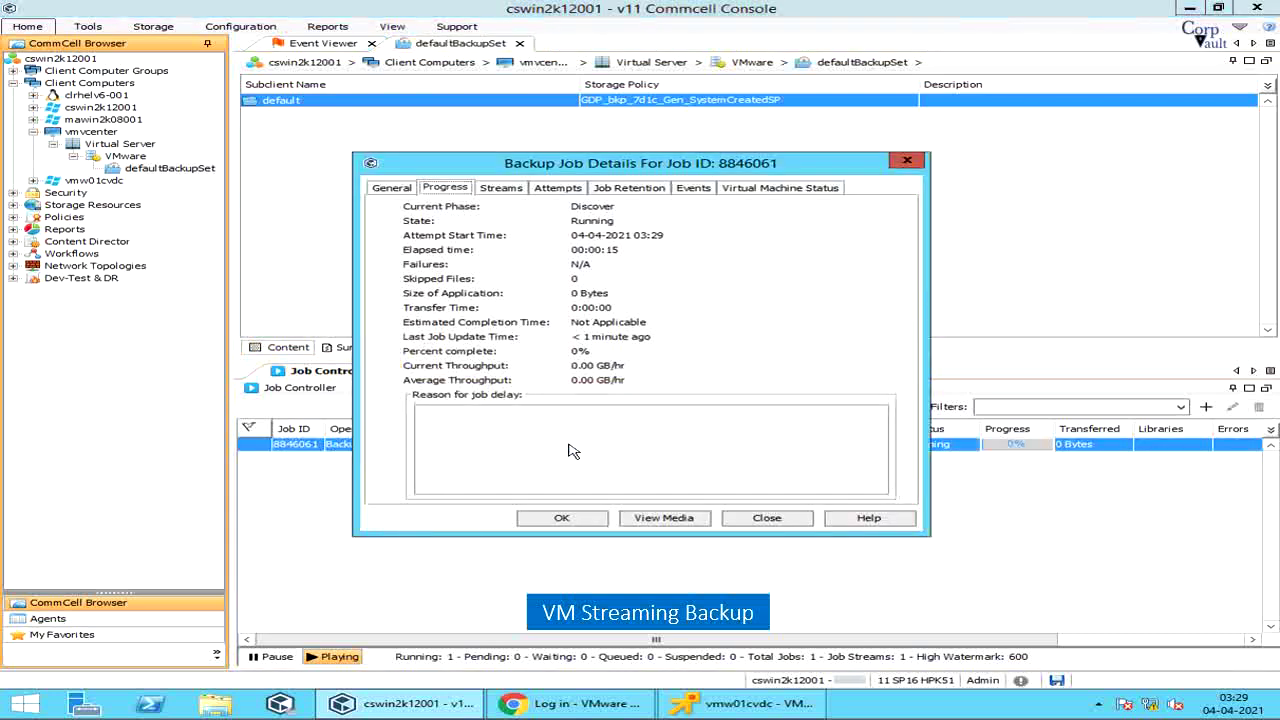
pyautogui.moveTo(353, 447); pyautogui.dragTo(229, 447)
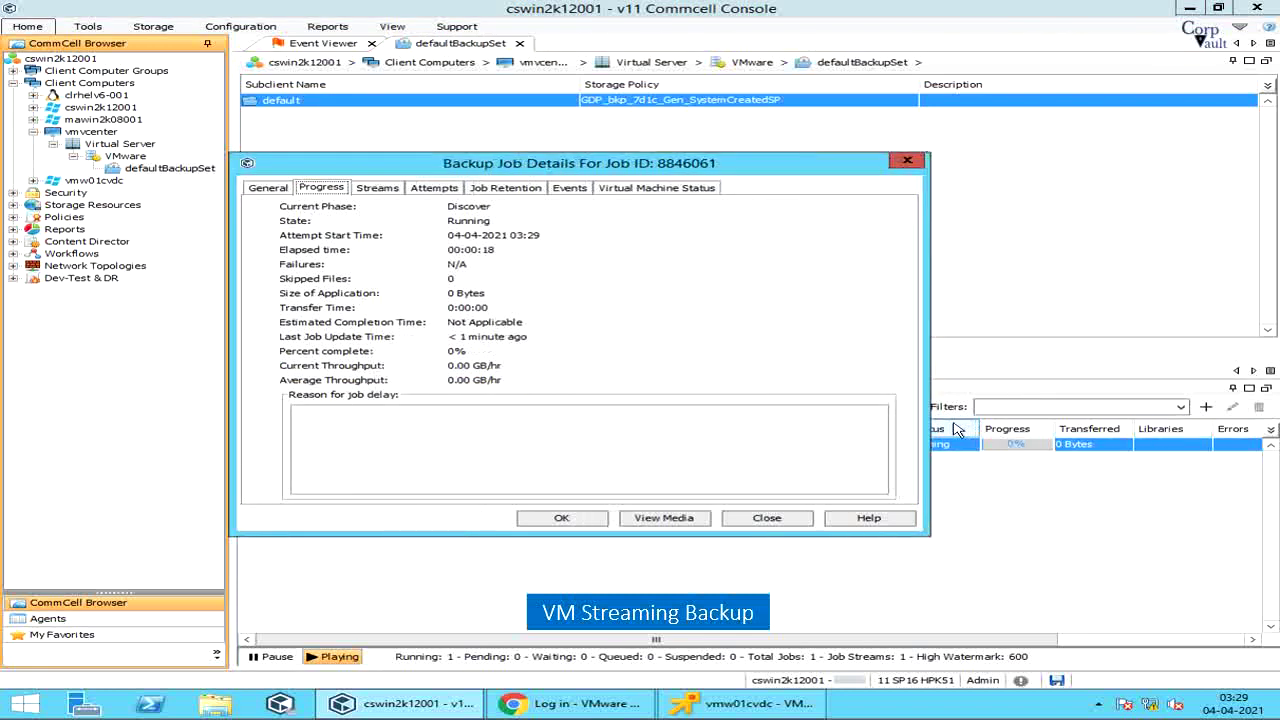
pyautogui.moveTo(930, 435); pyautogui.dragTo(966, 435)
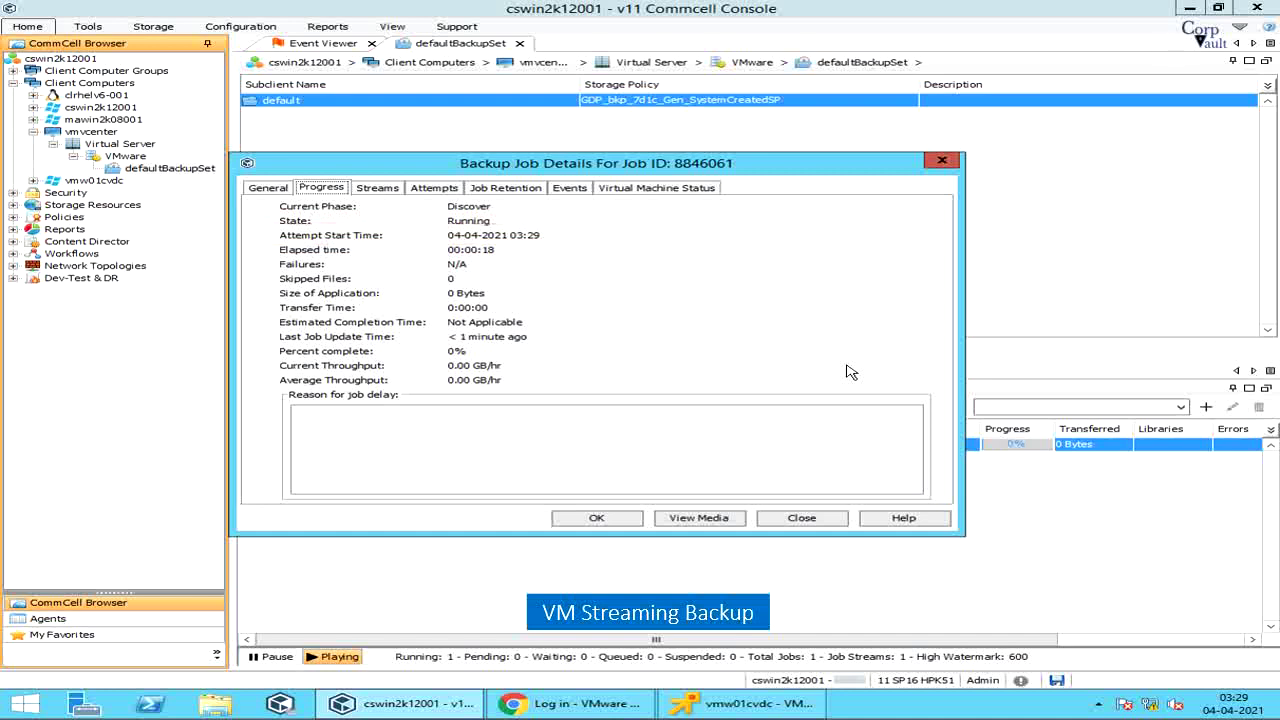
# Step: View job 8846061's General details for the Full backup on vmcenter, then its progress
pyautogui.click(271, 190)
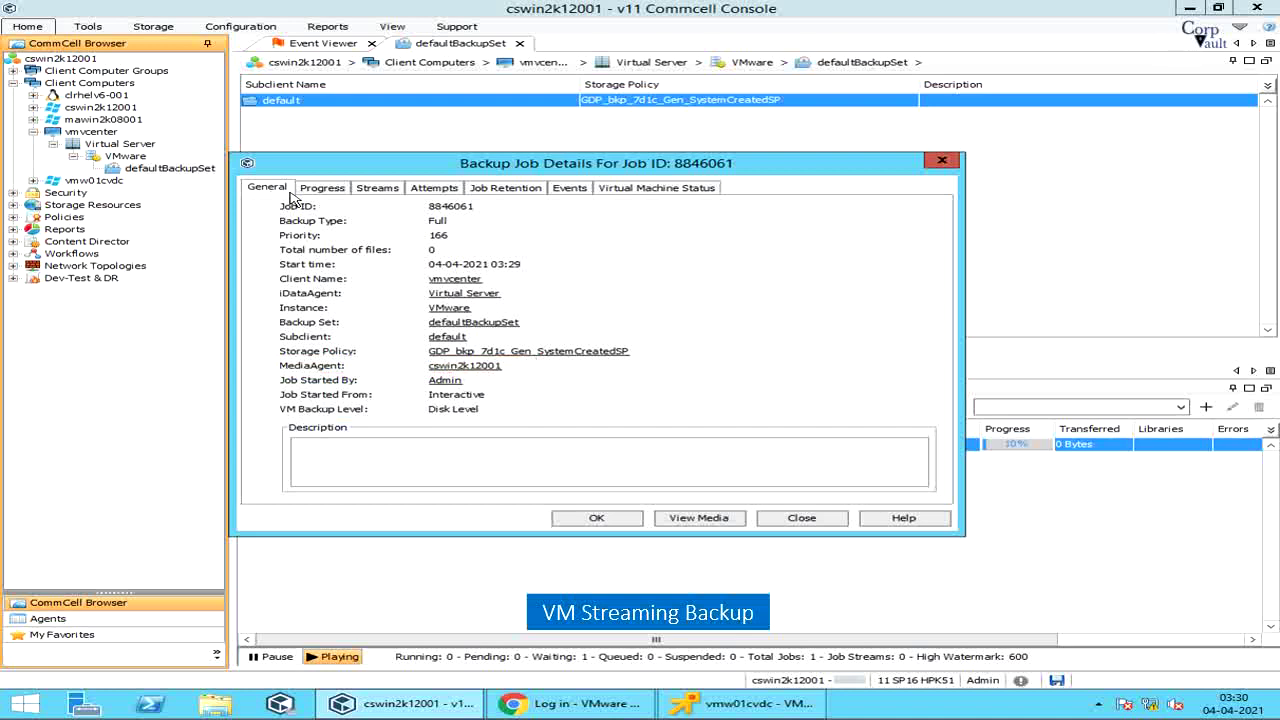
pyautogui.click(318, 195)
# Step: Check job 8846061's Streams, Attempts, Job Retention, Events (none found) and per-VM status tabs
pyautogui.click(368, 193)
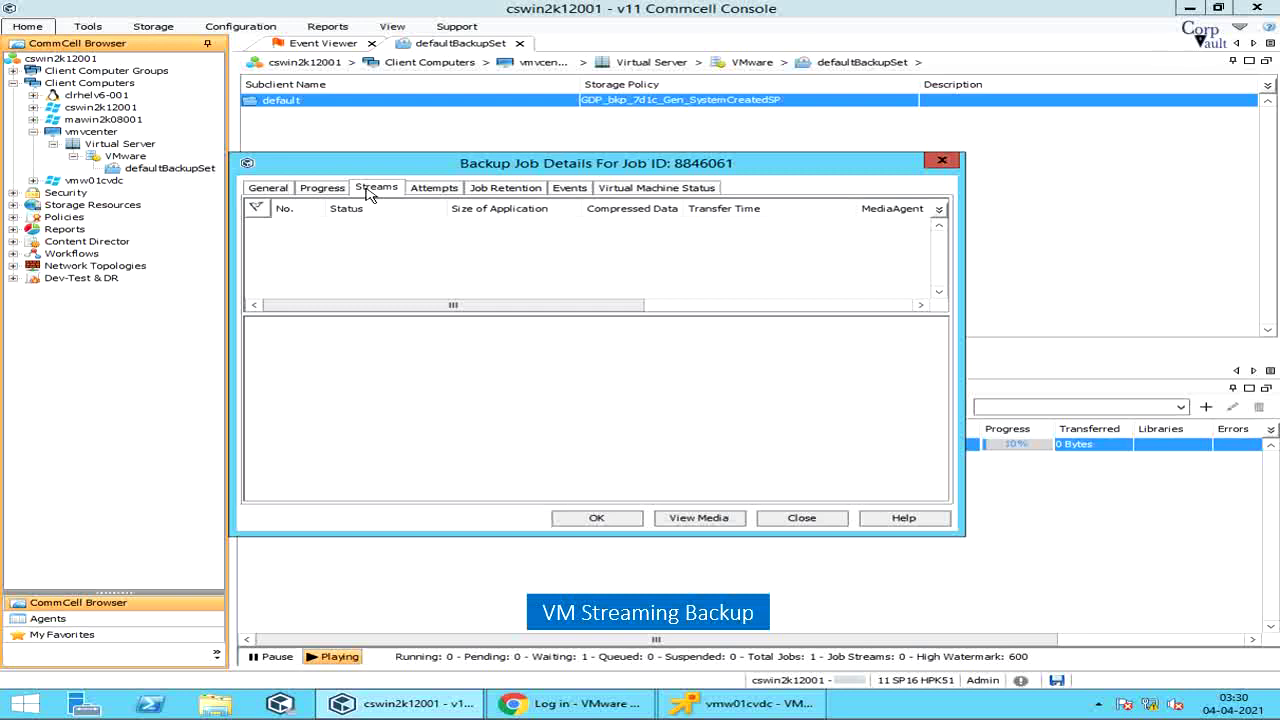
pyautogui.click(428, 193)
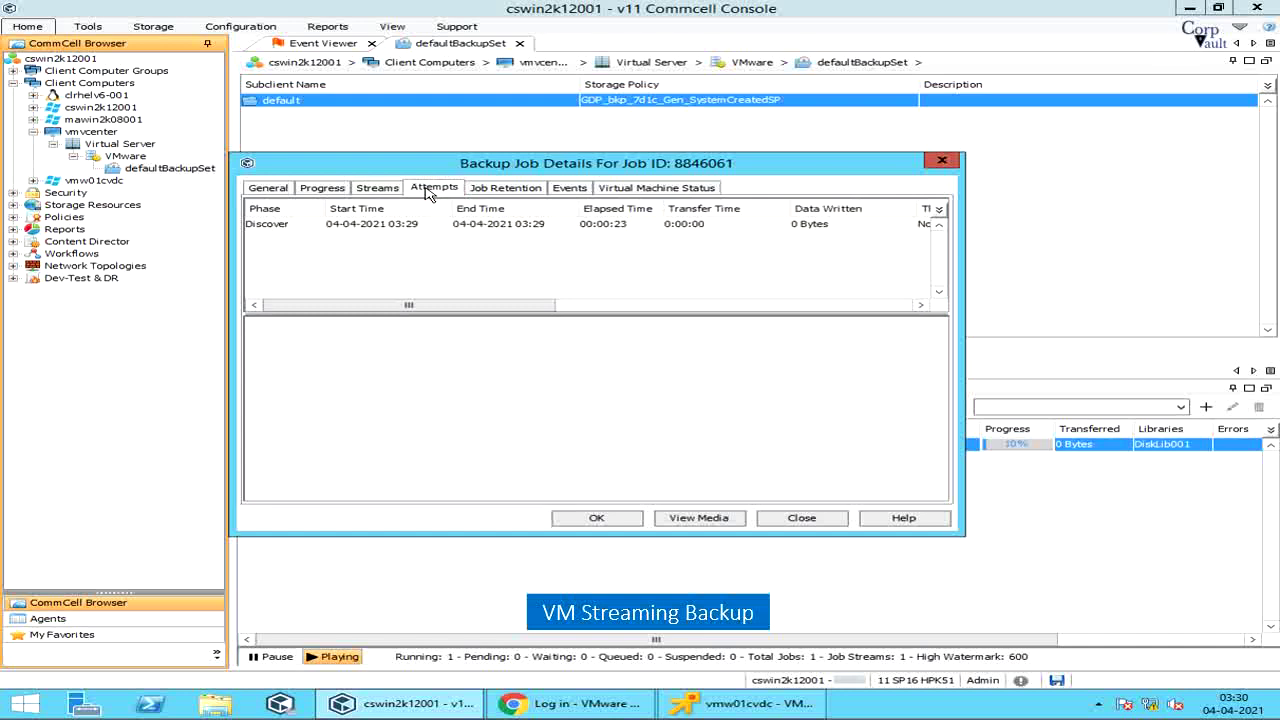
pyautogui.click(490, 194)
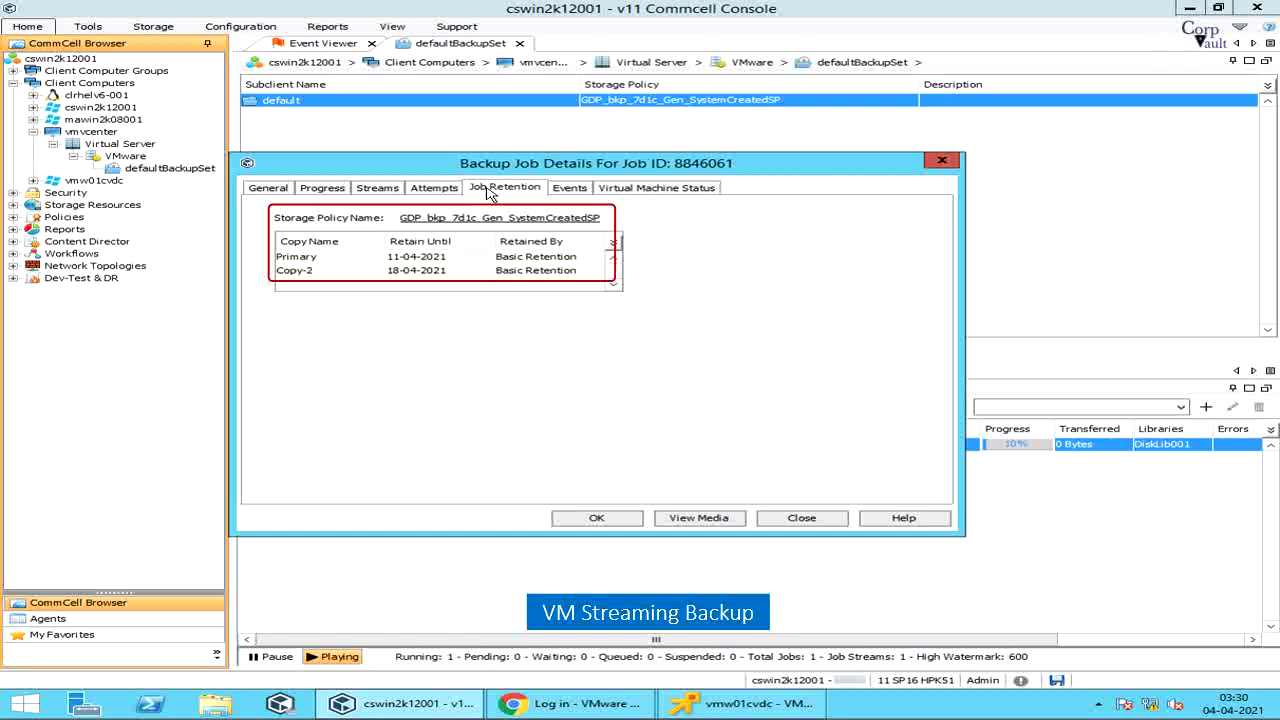
pyautogui.click(566, 190)
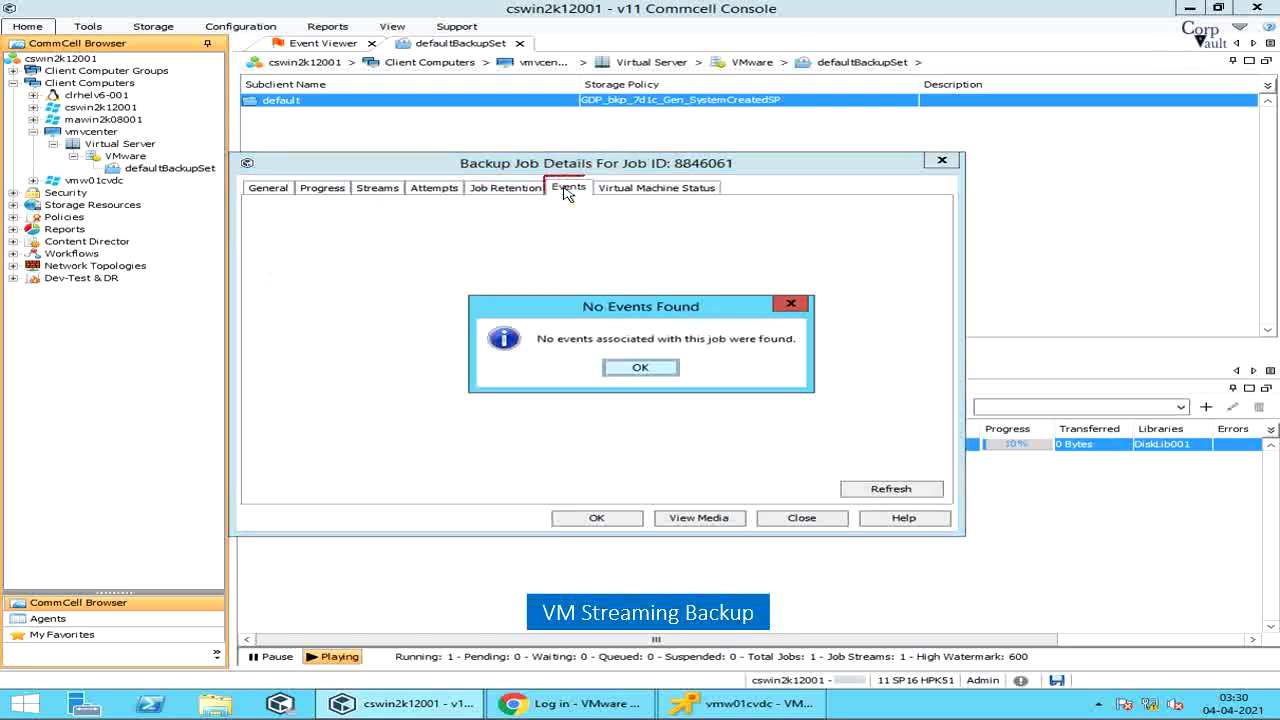
pyautogui.click(628, 370)
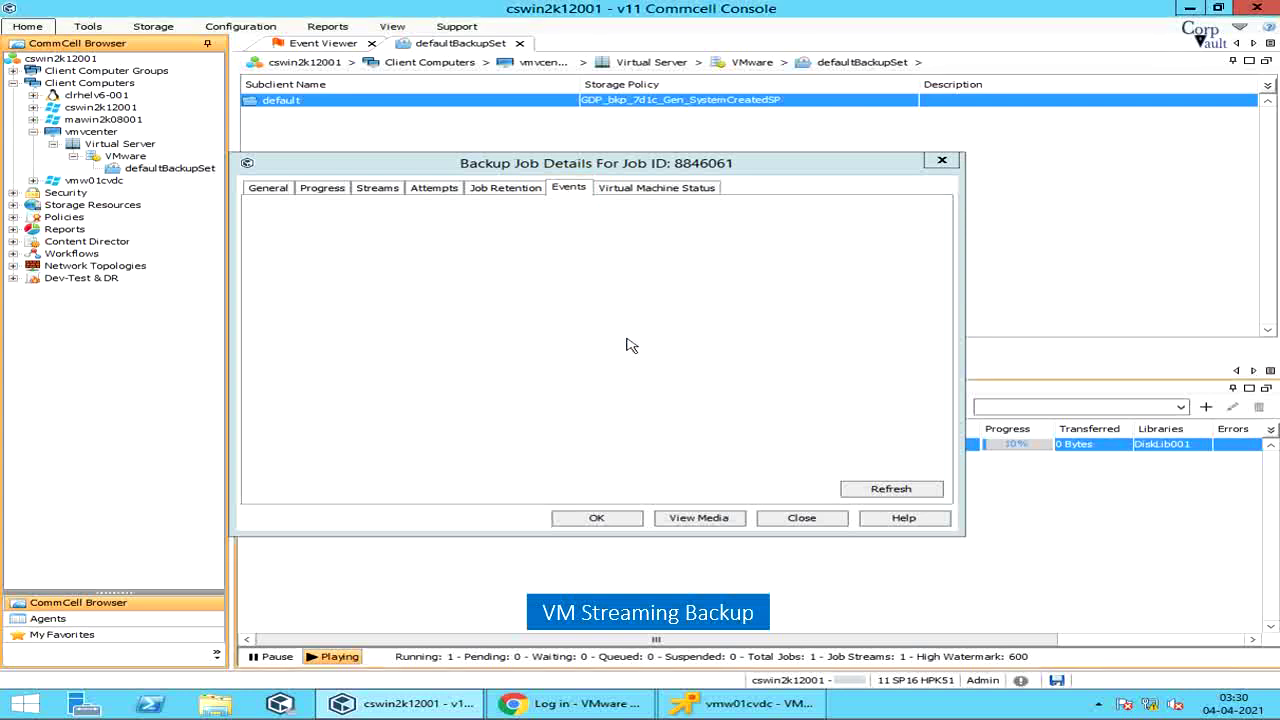
pyautogui.click(657, 190)
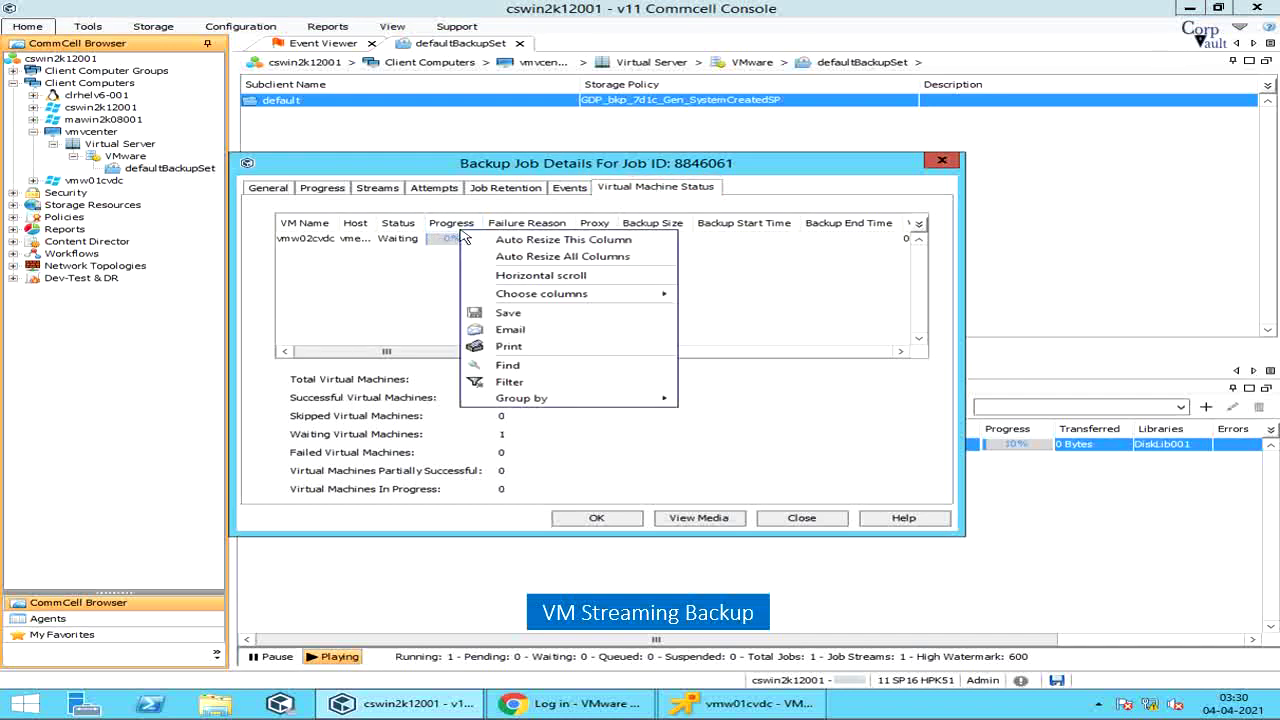
# Step: Widen the job details, auto-resize all VM table columns, and widen the Host and Proxy columns
pyautogui.rightClick(456, 232)
pyautogui.click(465, 268)
pyautogui.moveTo(964, 318); pyautogui.dragTo(1236, 322)
pyautogui.rightClick(596, 228)
pyautogui.click(650, 249)
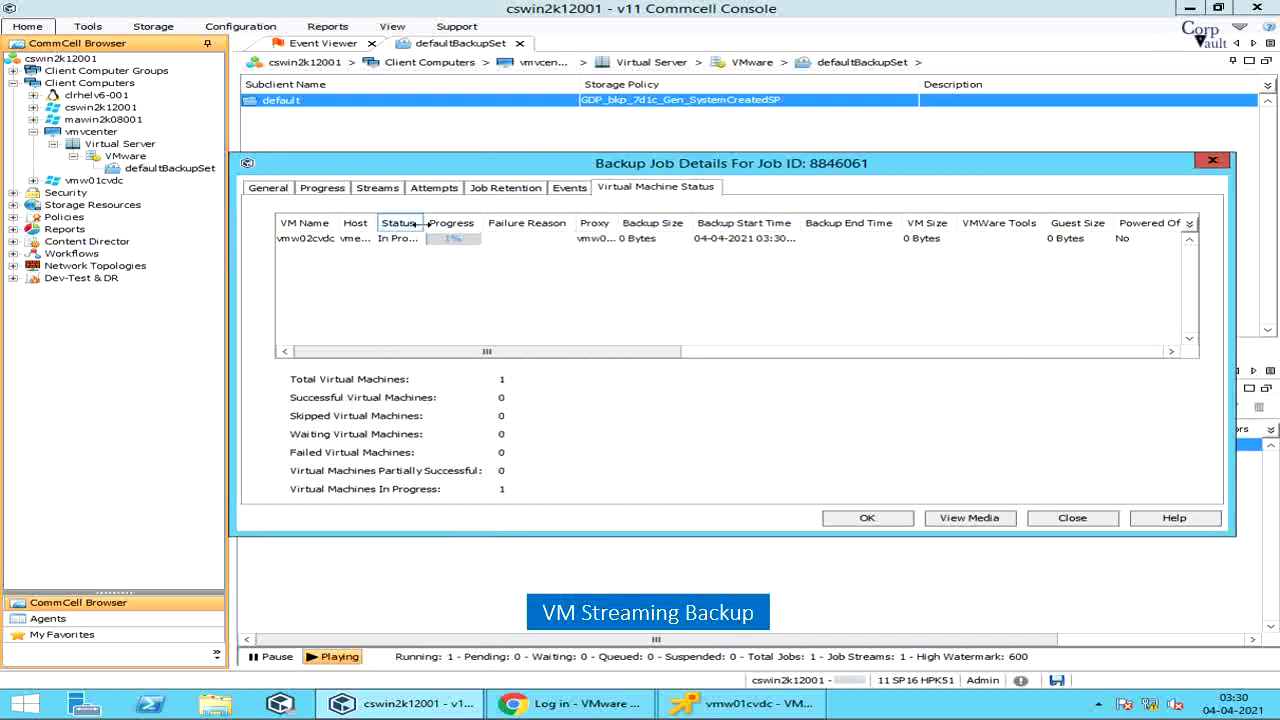
pyautogui.moveTo(374, 222); pyautogui.dragTo(541, 222)
pyautogui.moveTo(738, 222); pyautogui.dragTo(766, 222)
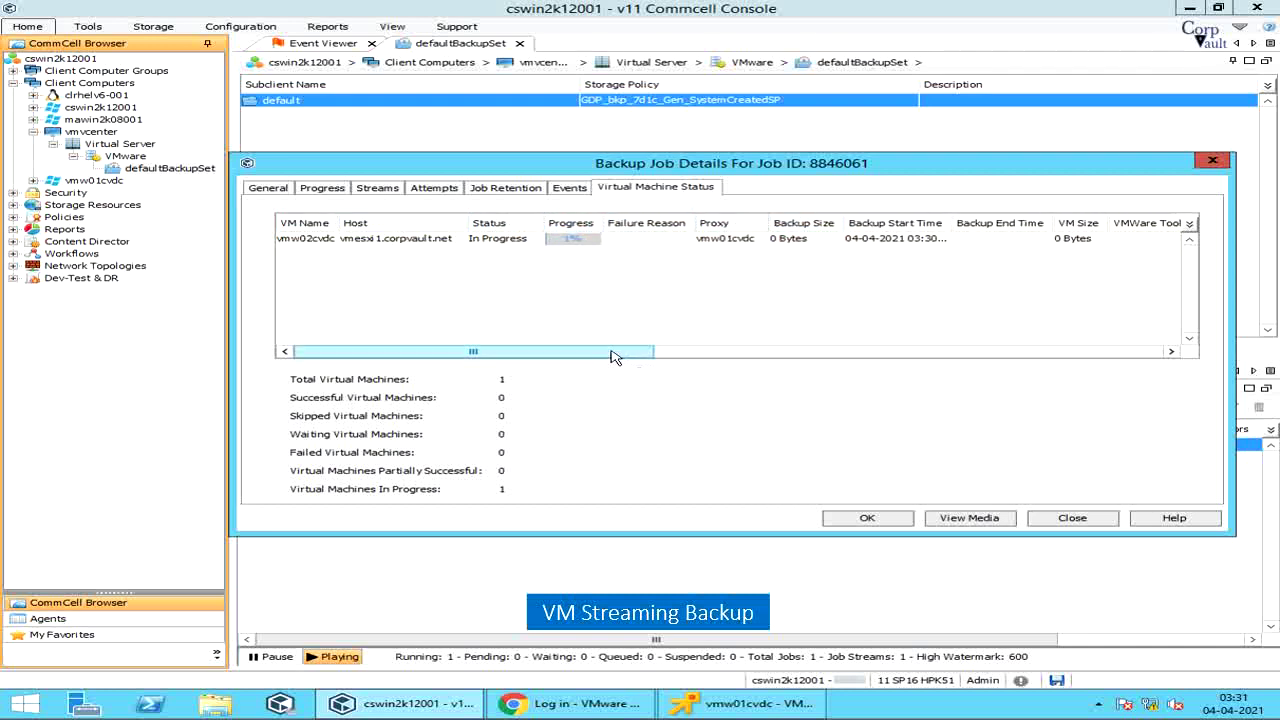
pyautogui.moveTo(614, 357); pyautogui.dragTo(1148, 357)
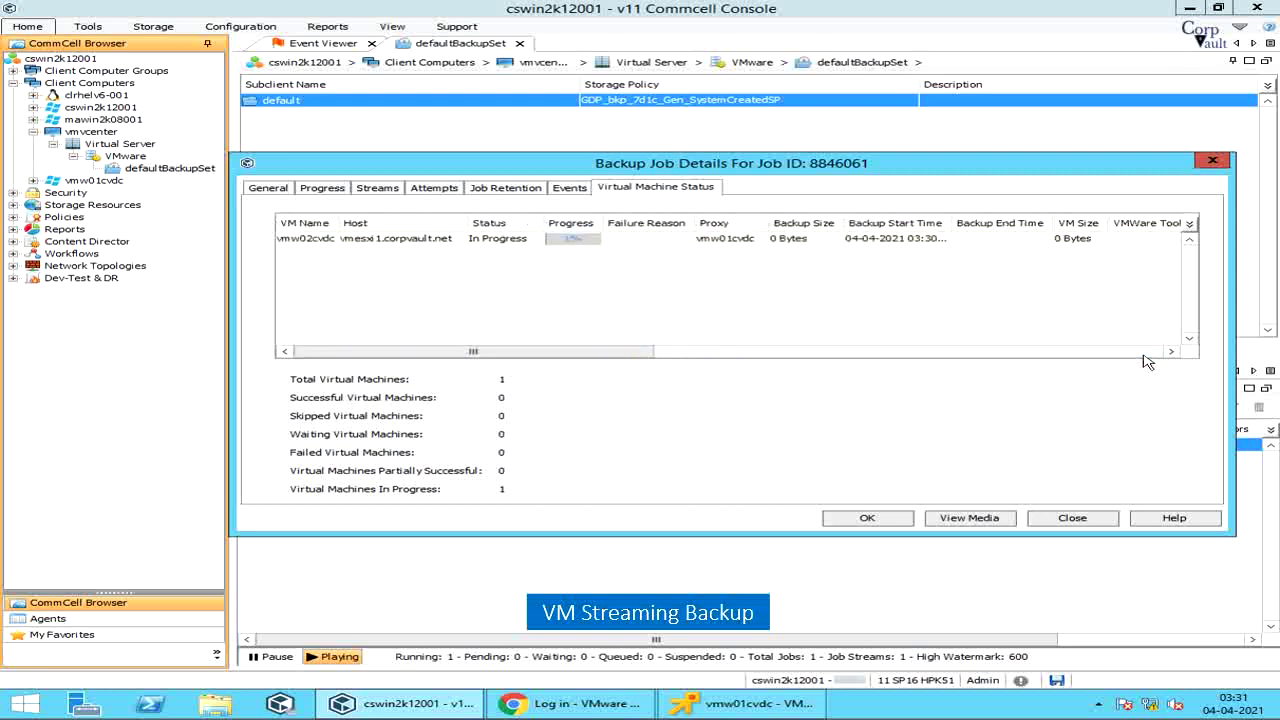
pyautogui.moveTo(872, 153); pyautogui.dragTo(872, 221)
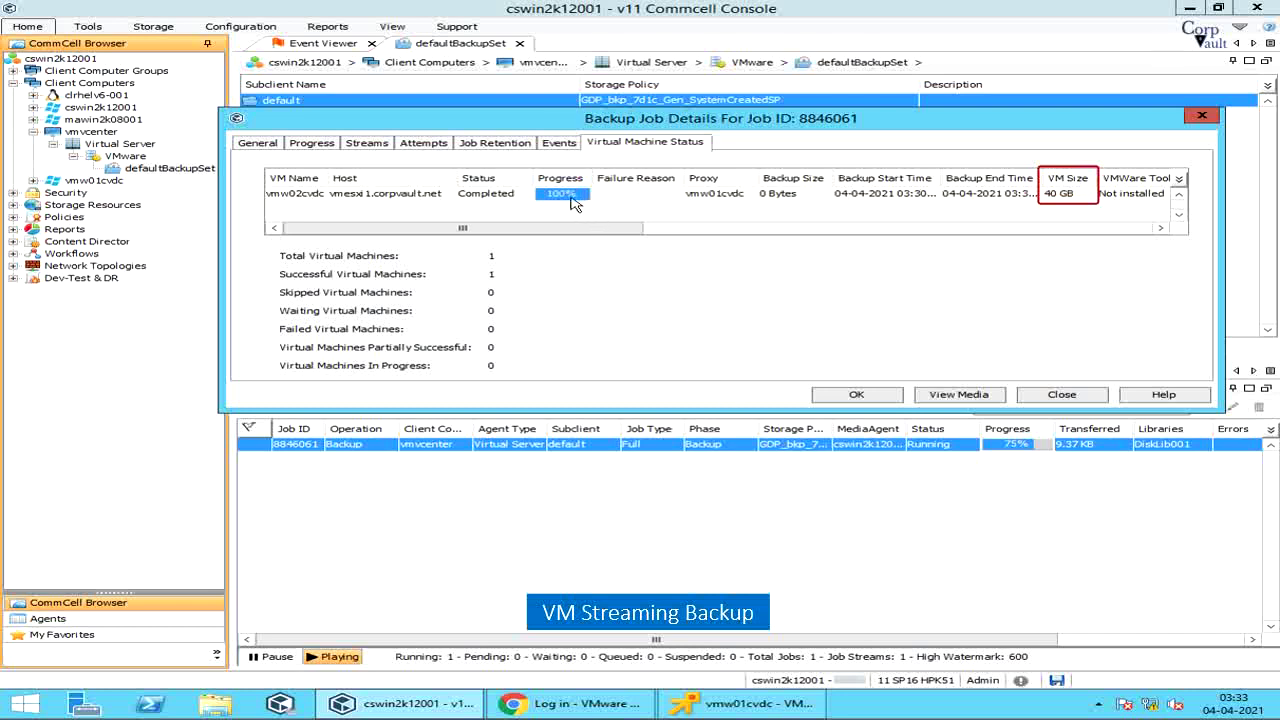
# Step: Page the VM status table right to the VMware Tools, snapshot and hotadd transport columns
pyautogui.click(760, 229)
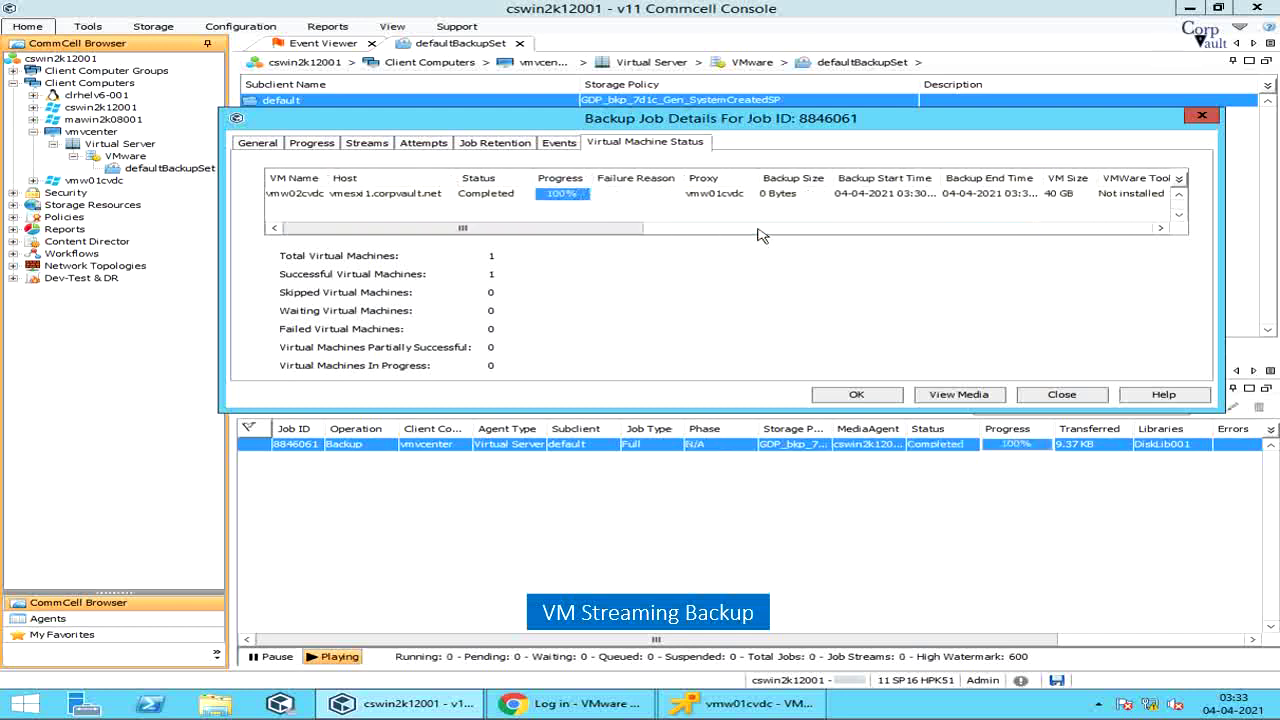
pyautogui.click(760, 230)
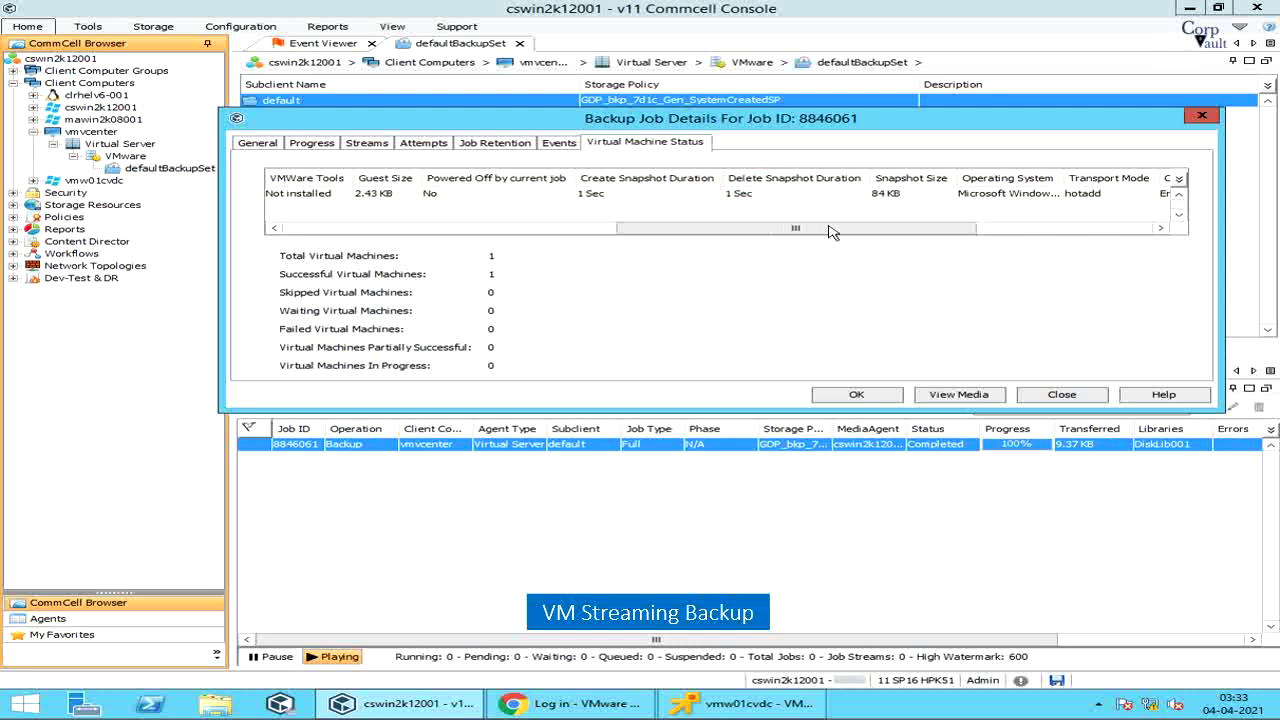
# Step: Page right to the CBT Status column, revealing VM job ID 8846062 and job type Full
pyautogui.click(1075, 229)
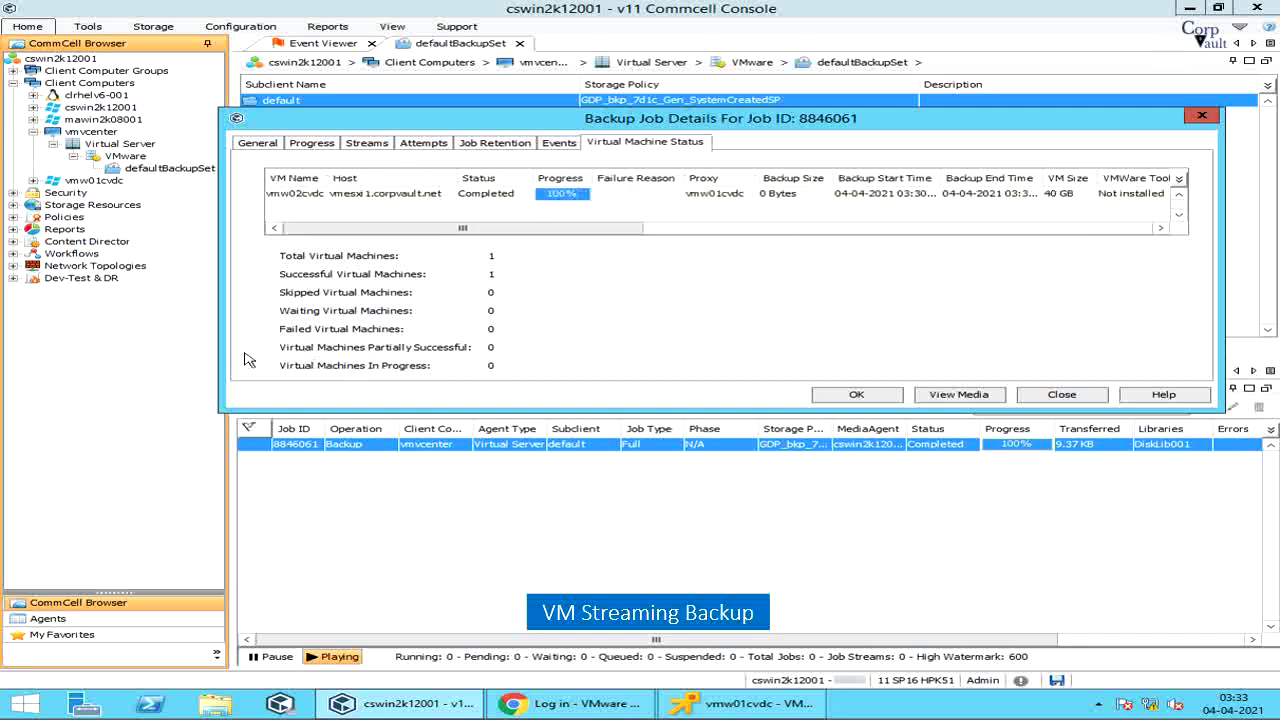
# Step: Scroll the VM status table back left to confirm 1 total VM, 1 successful, none failed
pyautogui.moveTo(219, 349); pyautogui.dragTo(13, 349)
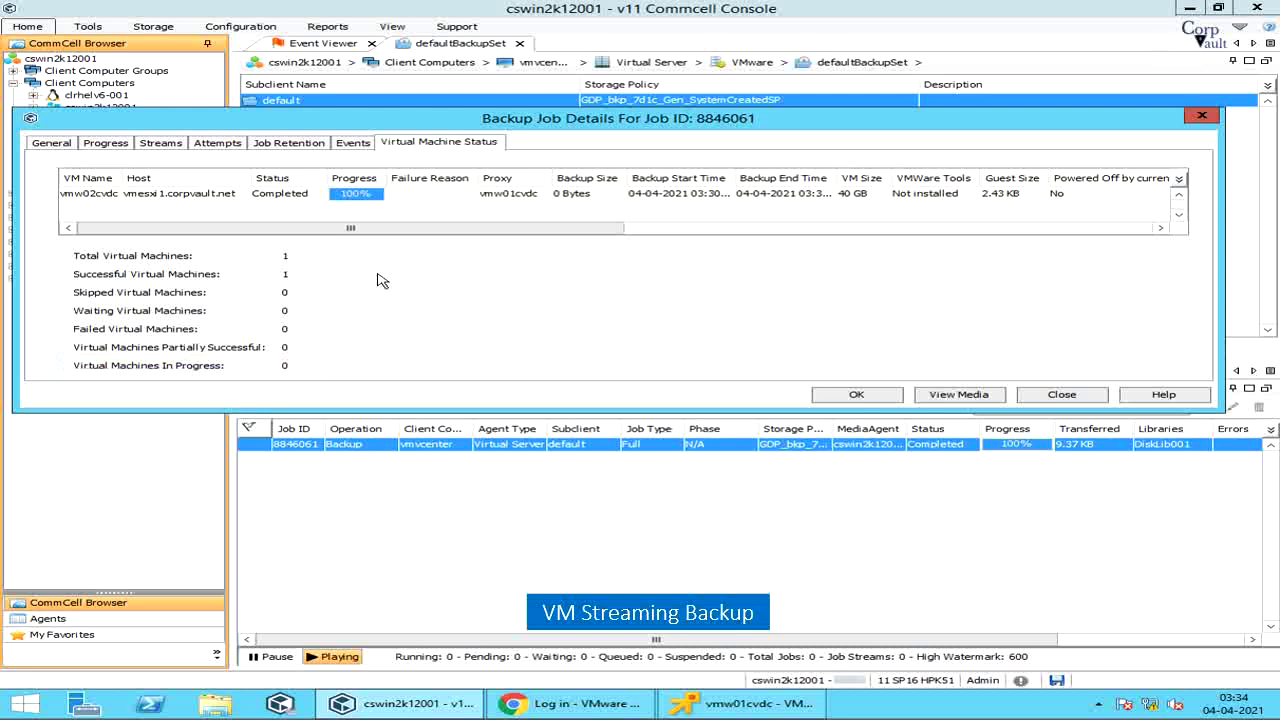
# Step: Show and refresh job 8846061's events, then check its retention and phase attempts
pyautogui.click(351, 145)
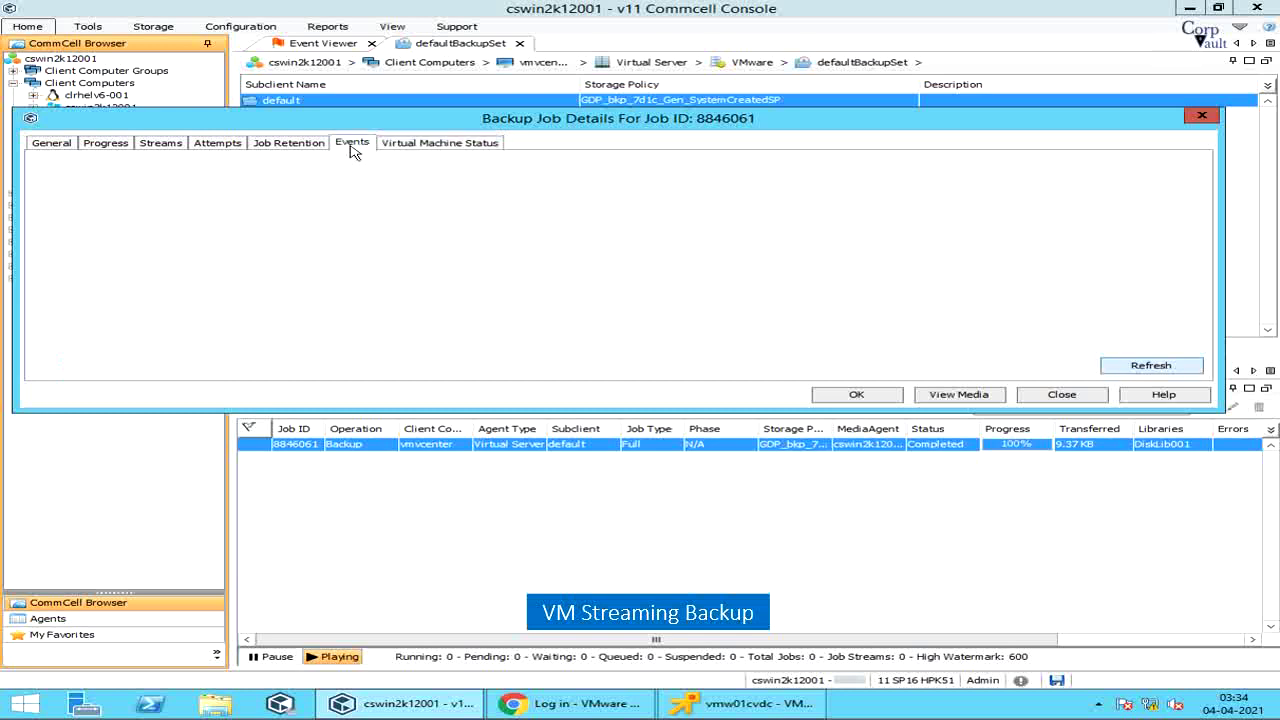
pyautogui.click(1180, 365)
pyautogui.click(287, 150)
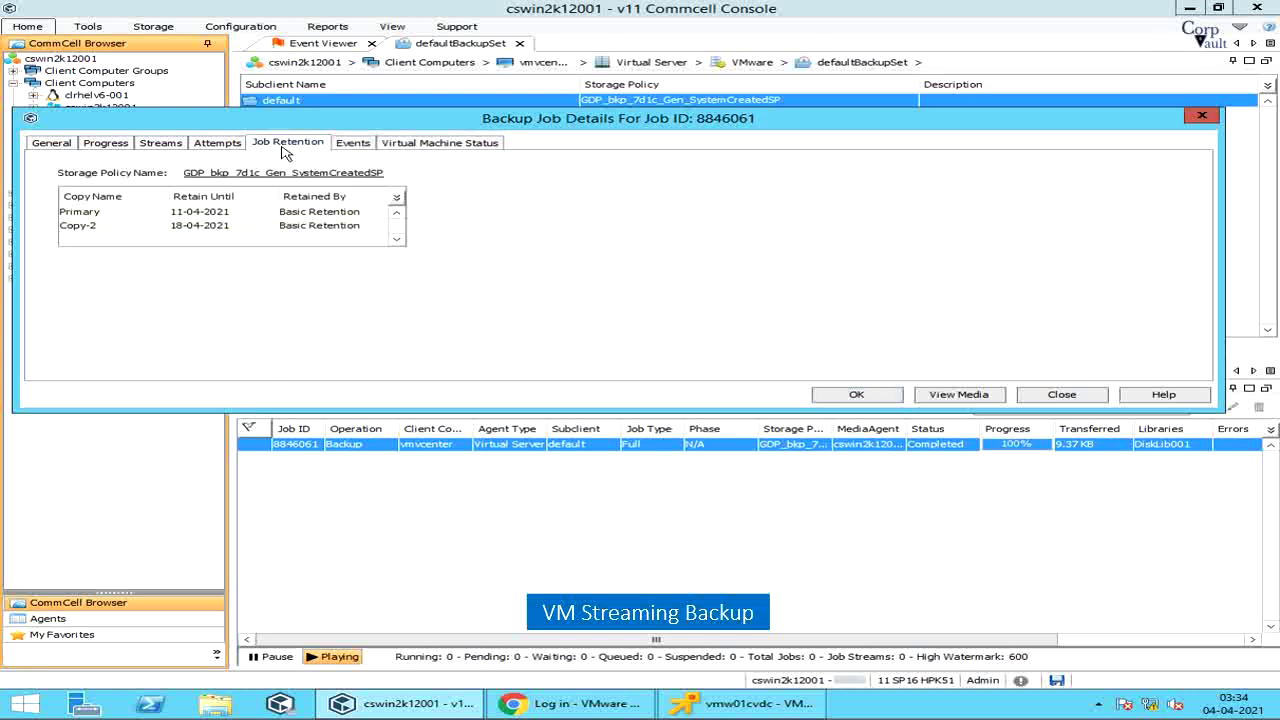
pyautogui.click(222, 151)
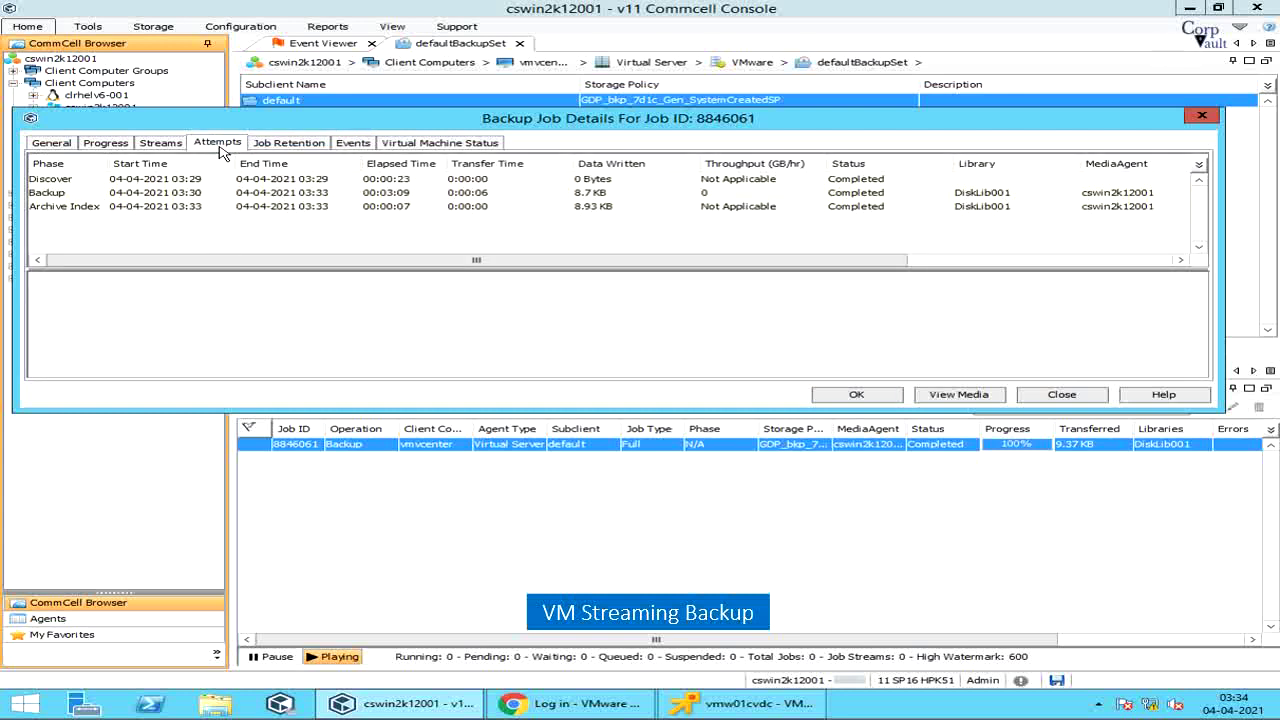
pyautogui.click(1017, 261)
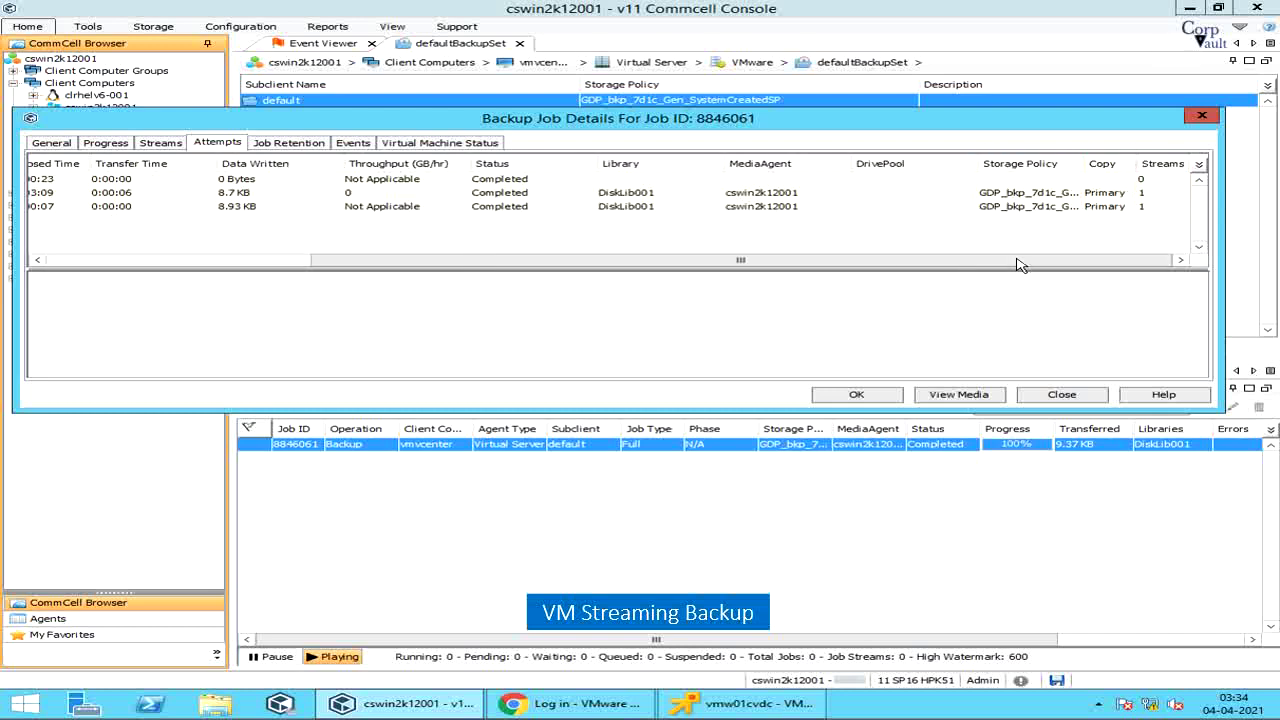
# Step: Check the job's streams, progress and general details, close them, and bring up default subclient actions
pyautogui.click(152, 146)
pyautogui.click(113, 145)
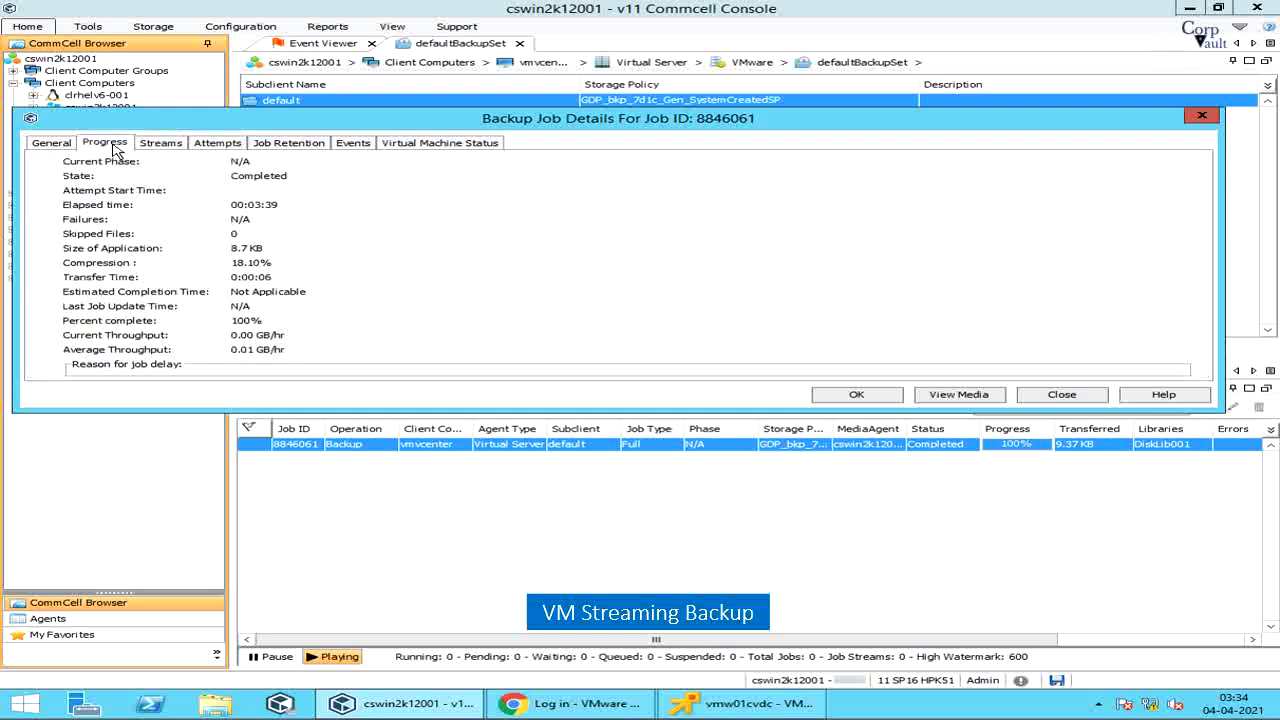
pyautogui.click(51, 143)
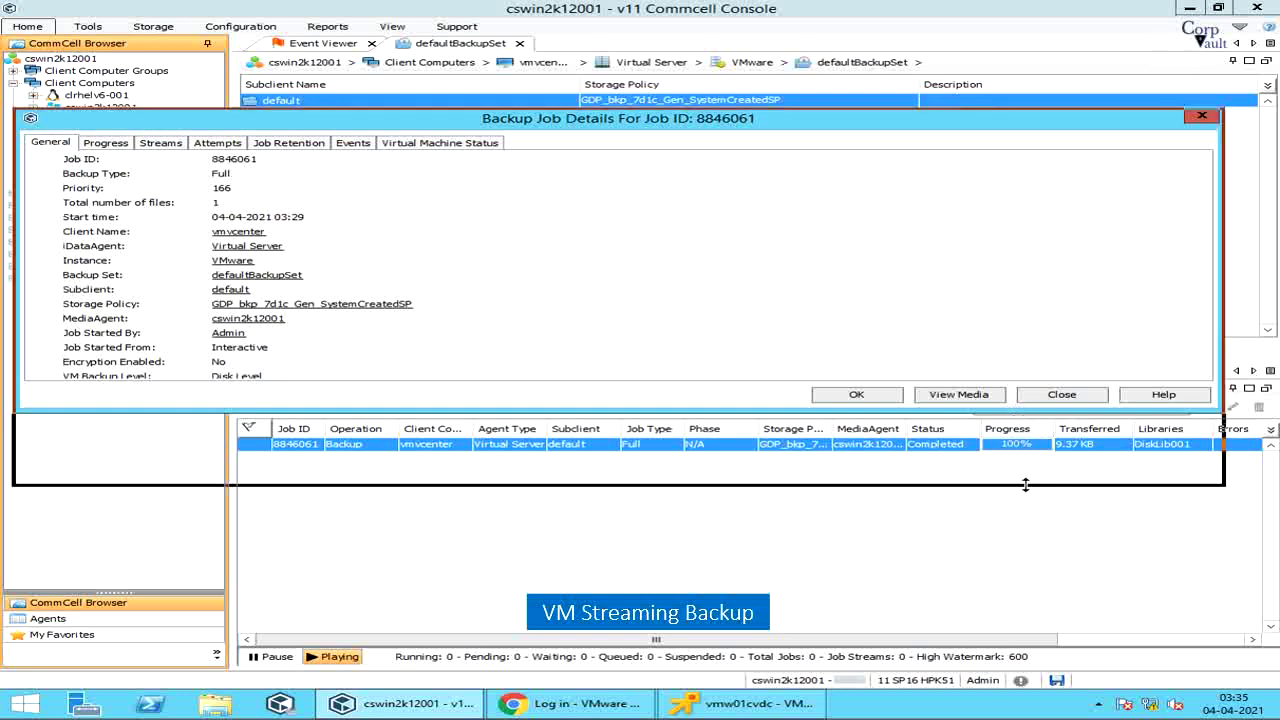
pyautogui.click(1061, 481)
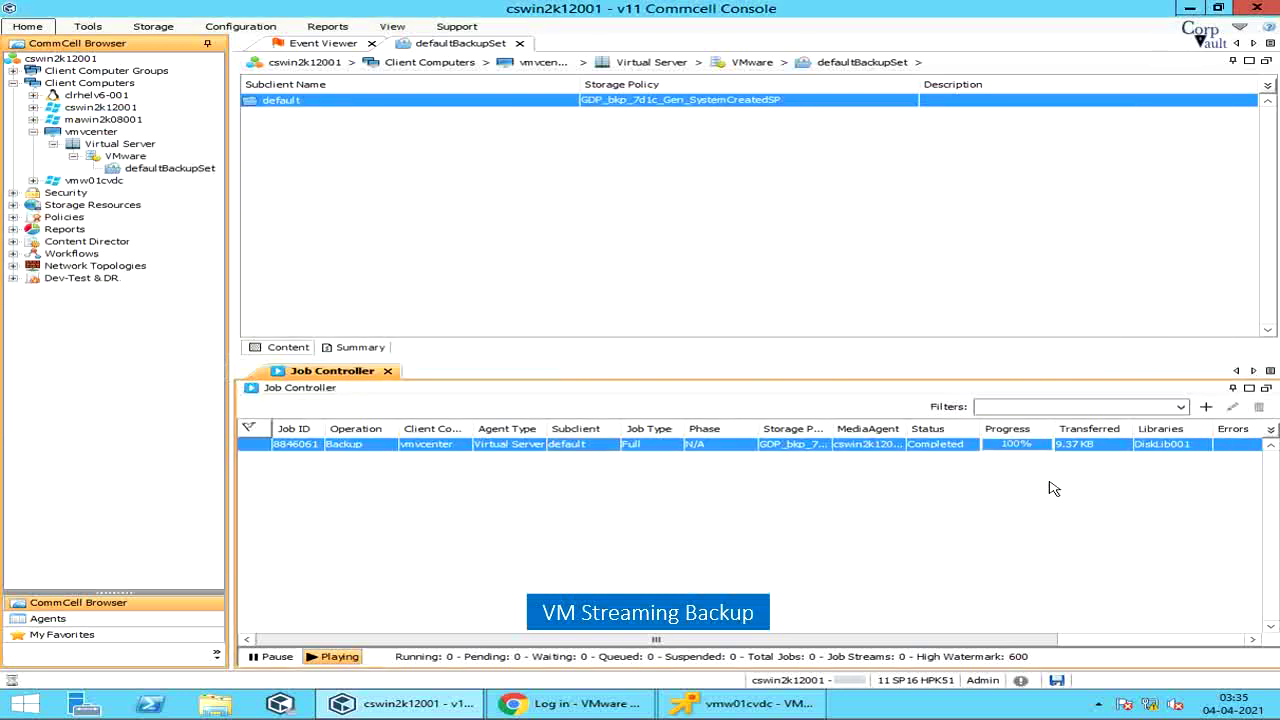
pyautogui.rightClick(466, 101)
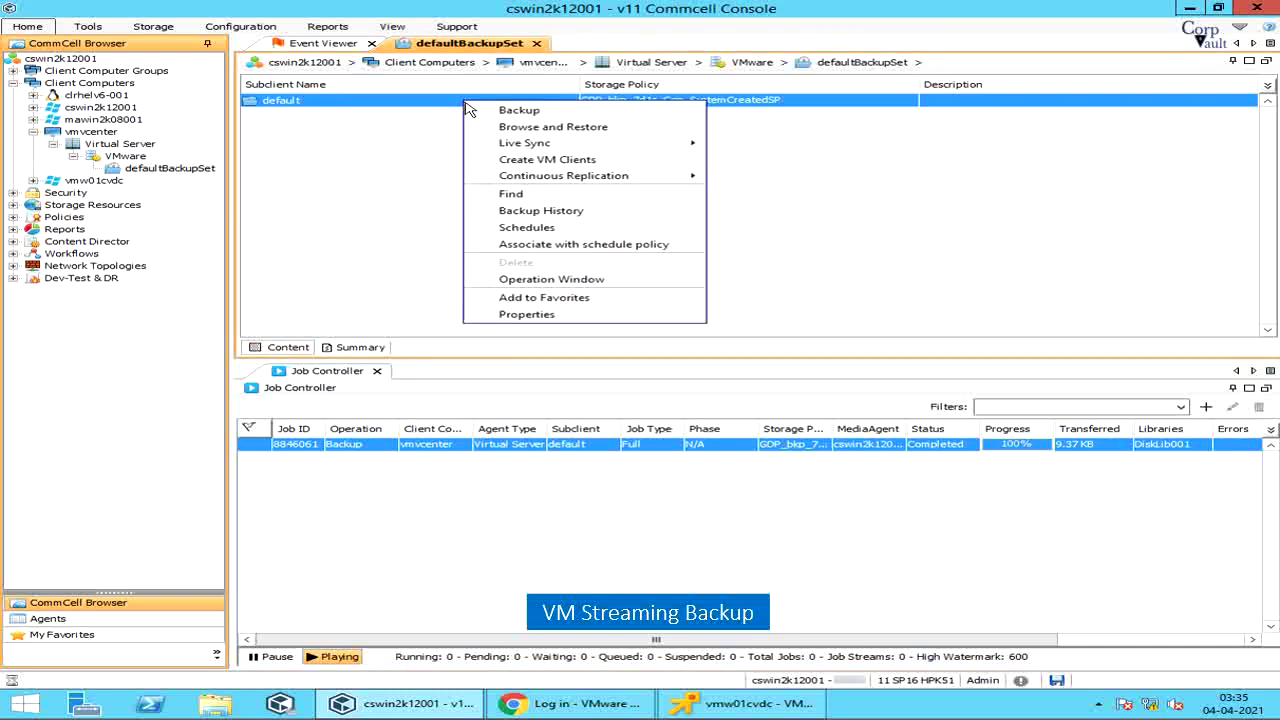
# Step: List the default subclient's backup history and bring up actions for completed full job 8846061
pyautogui.click(490, 210)
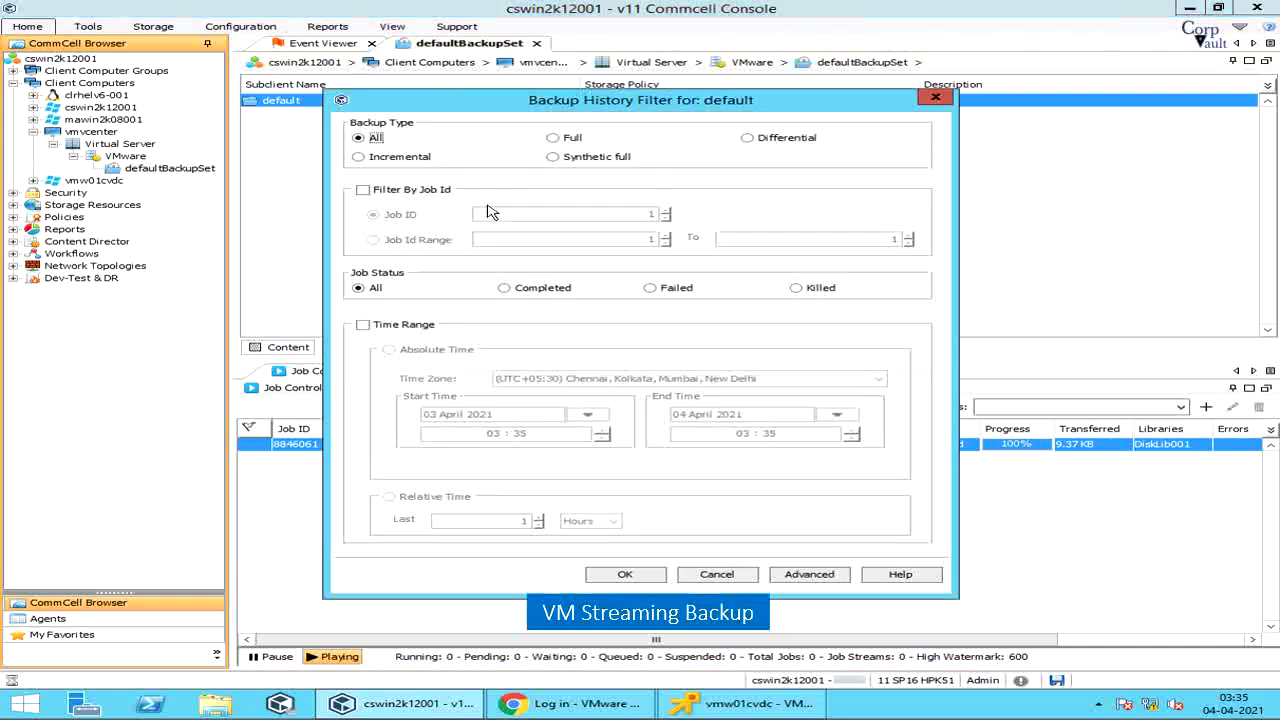
pyautogui.click(606, 577)
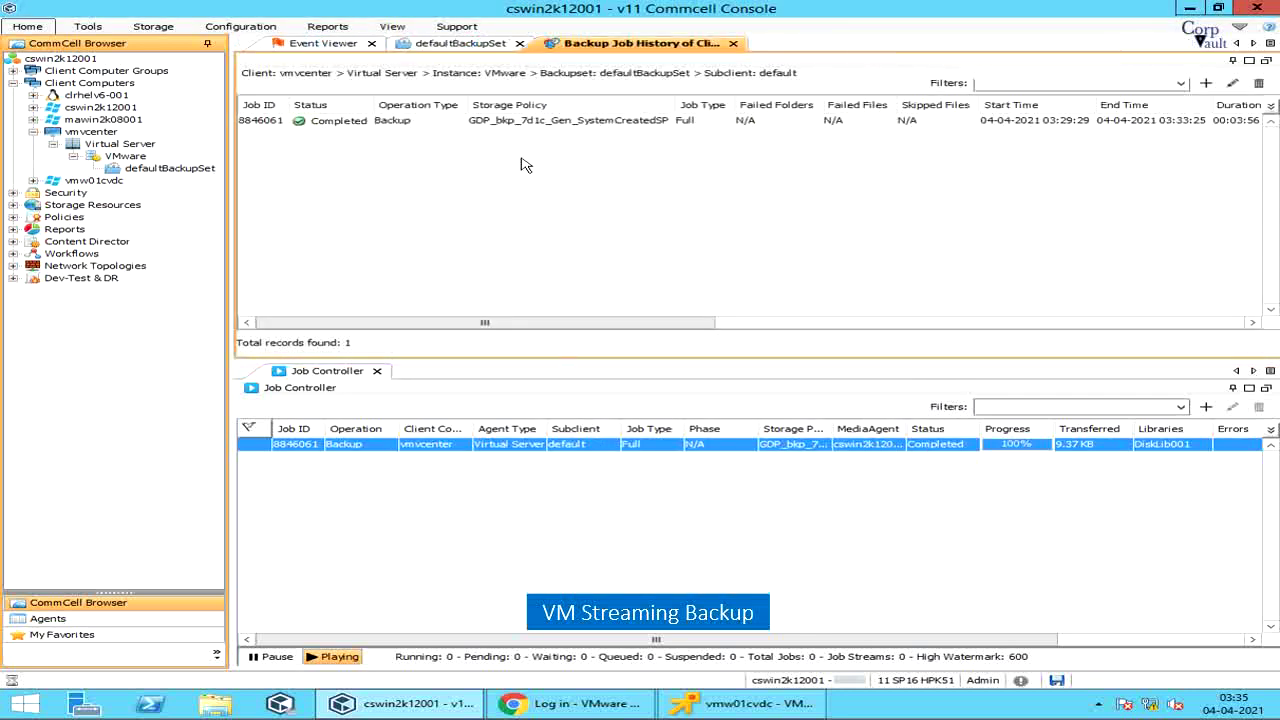
pyautogui.click(550, 121)
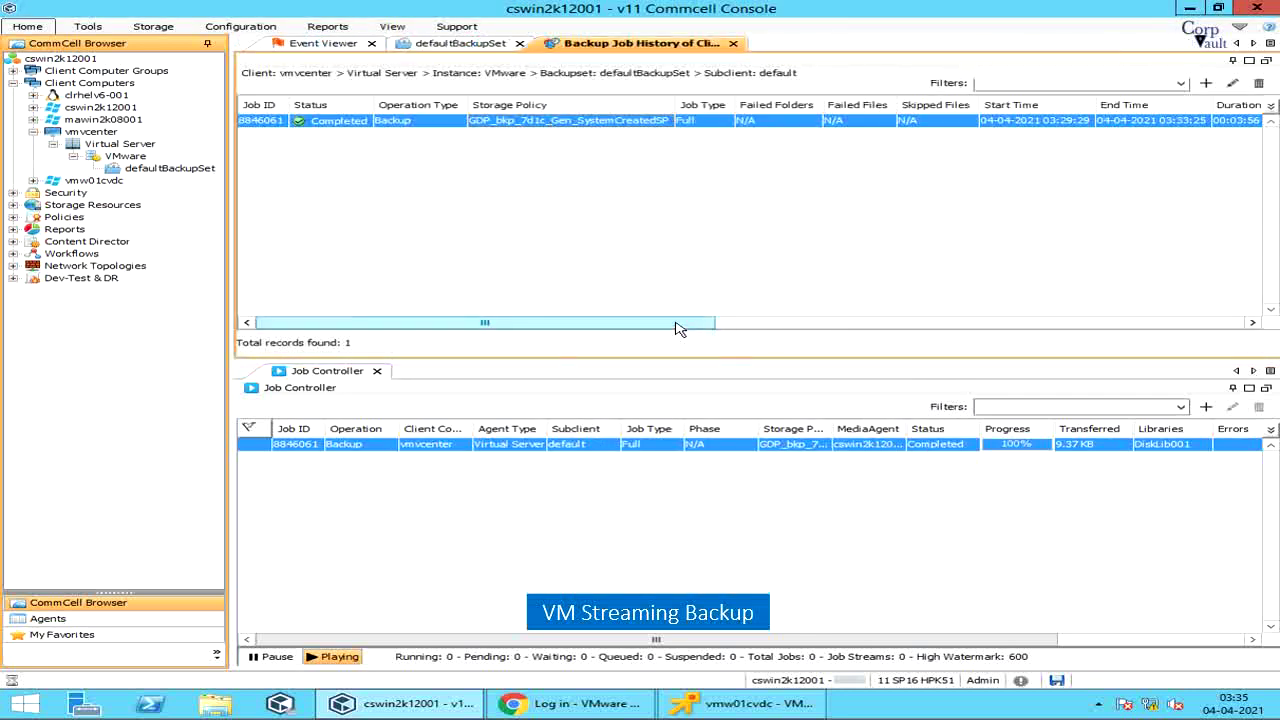
pyautogui.moveTo(676, 328)
pyautogui.mouseDown()
pyautogui.moveTo(837, 320)
pyautogui.moveTo(1155, 336)
pyautogui.moveTo(654, 334)
pyautogui.mouseUp()
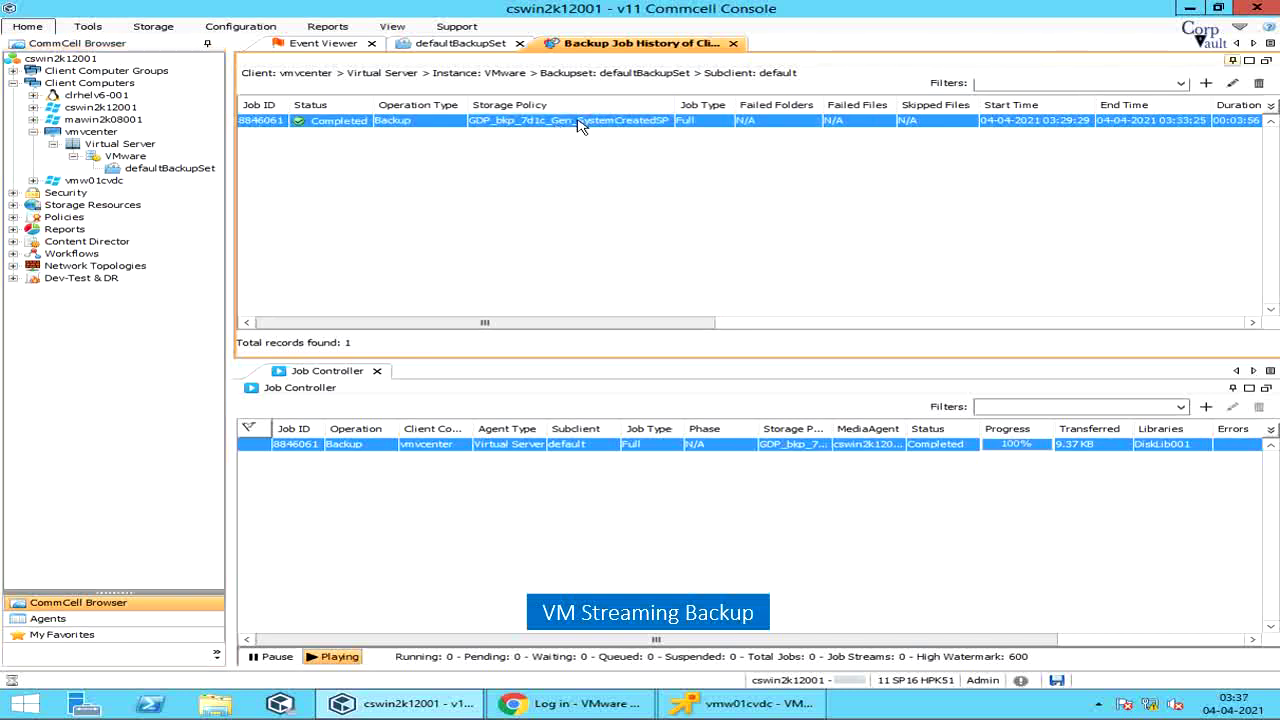
pyautogui.rightClick(580, 125)
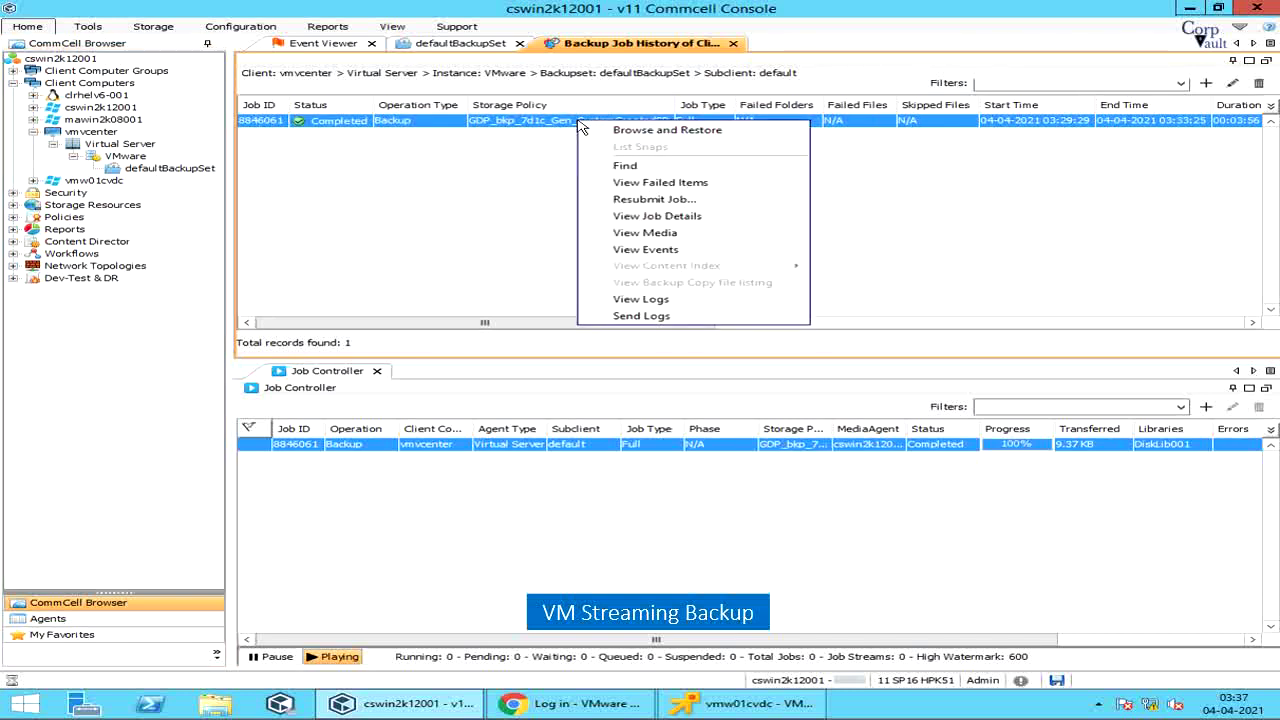
pyautogui.click(601, 132)
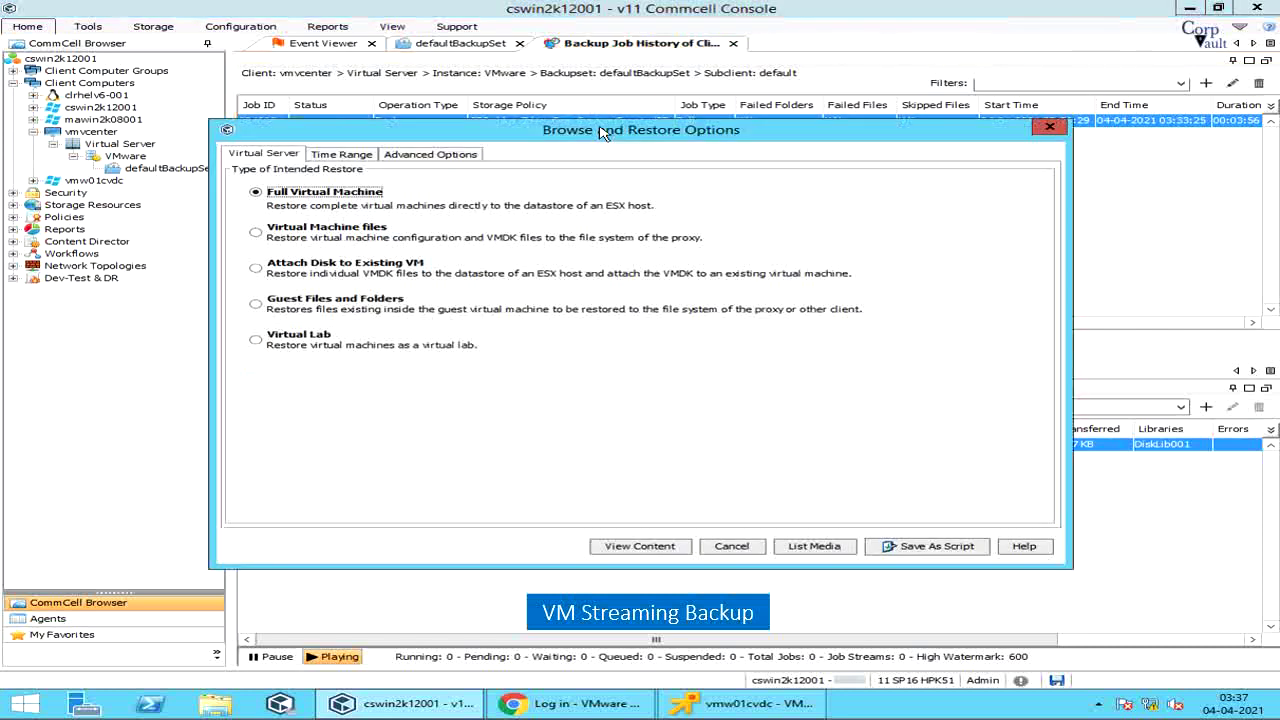
pyautogui.click(365, 160)
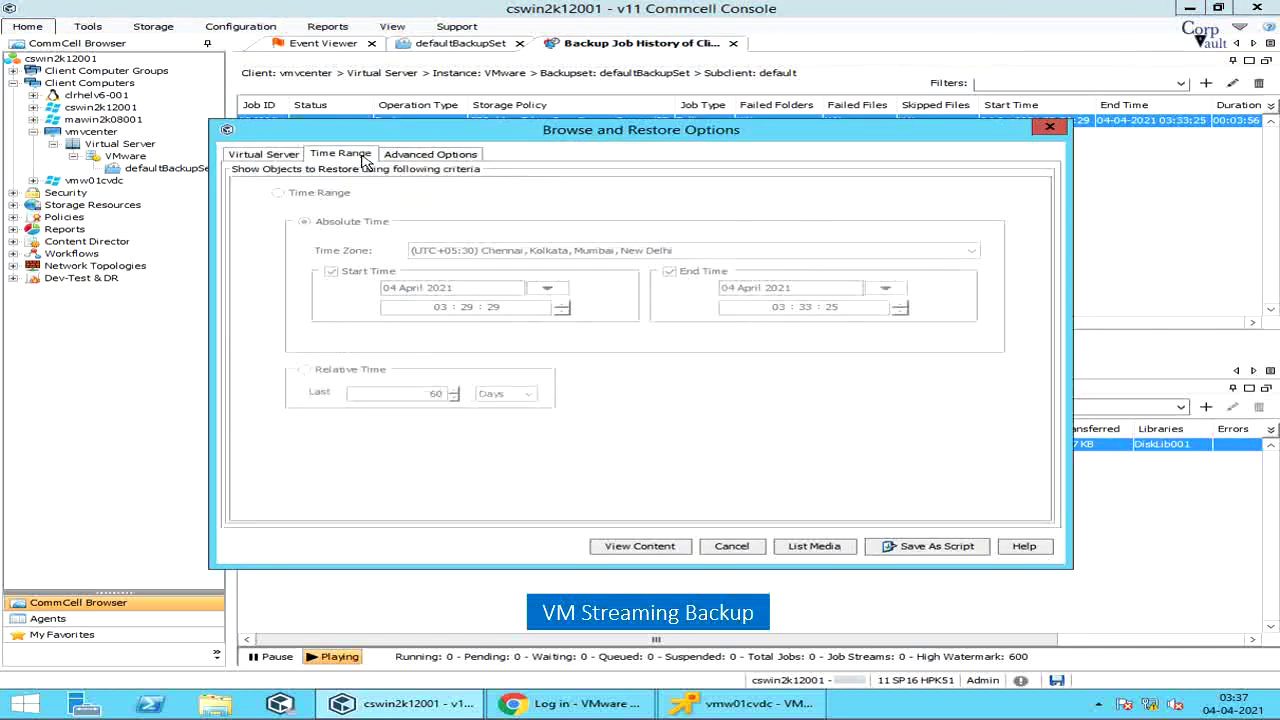
pyautogui.click(408, 157)
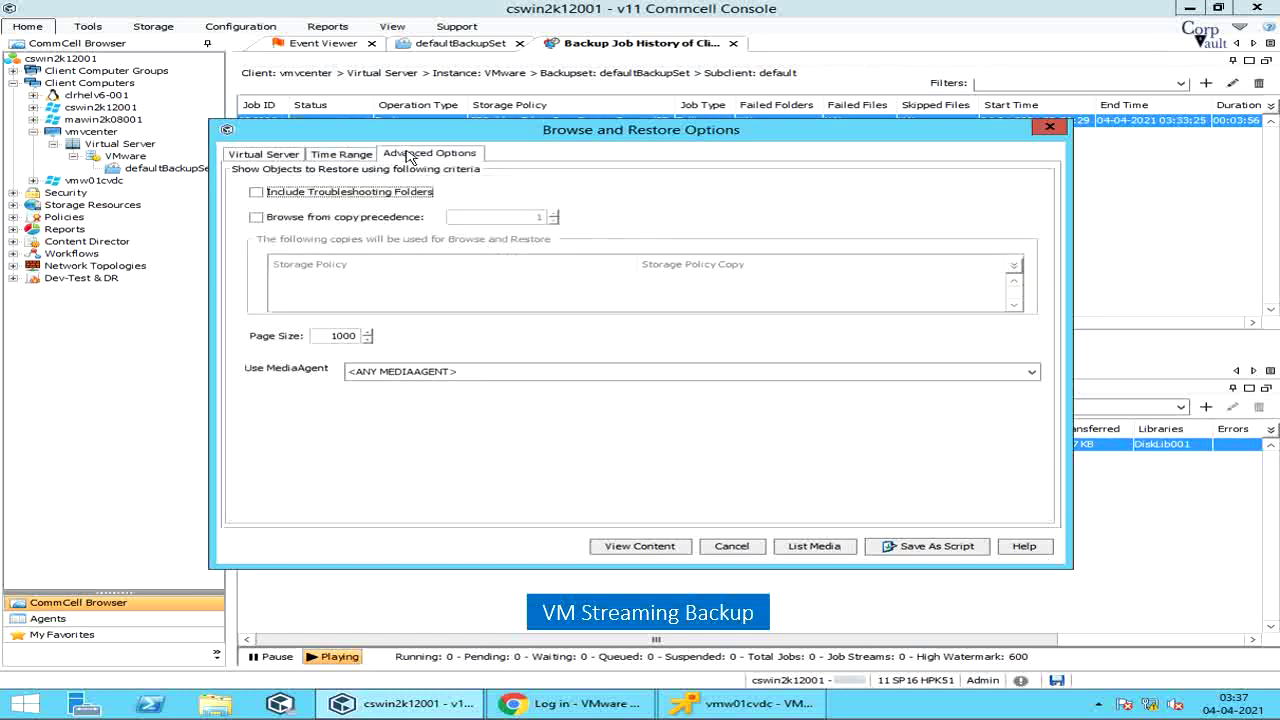
pyautogui.click(731, 546)
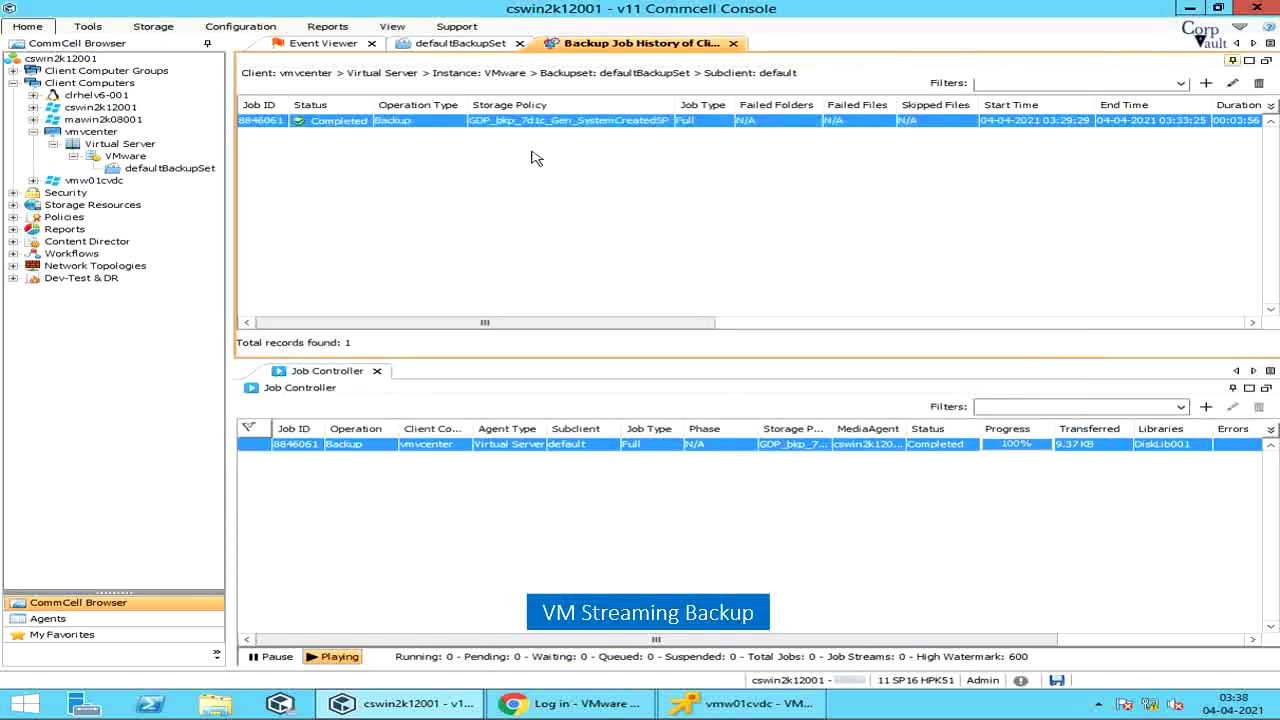
# Step: Open storage policy GDP_bkp_7d1c_Gen_SystemCreatedSP under Policies > Storage Policies
pyautogui.click(468, 45)
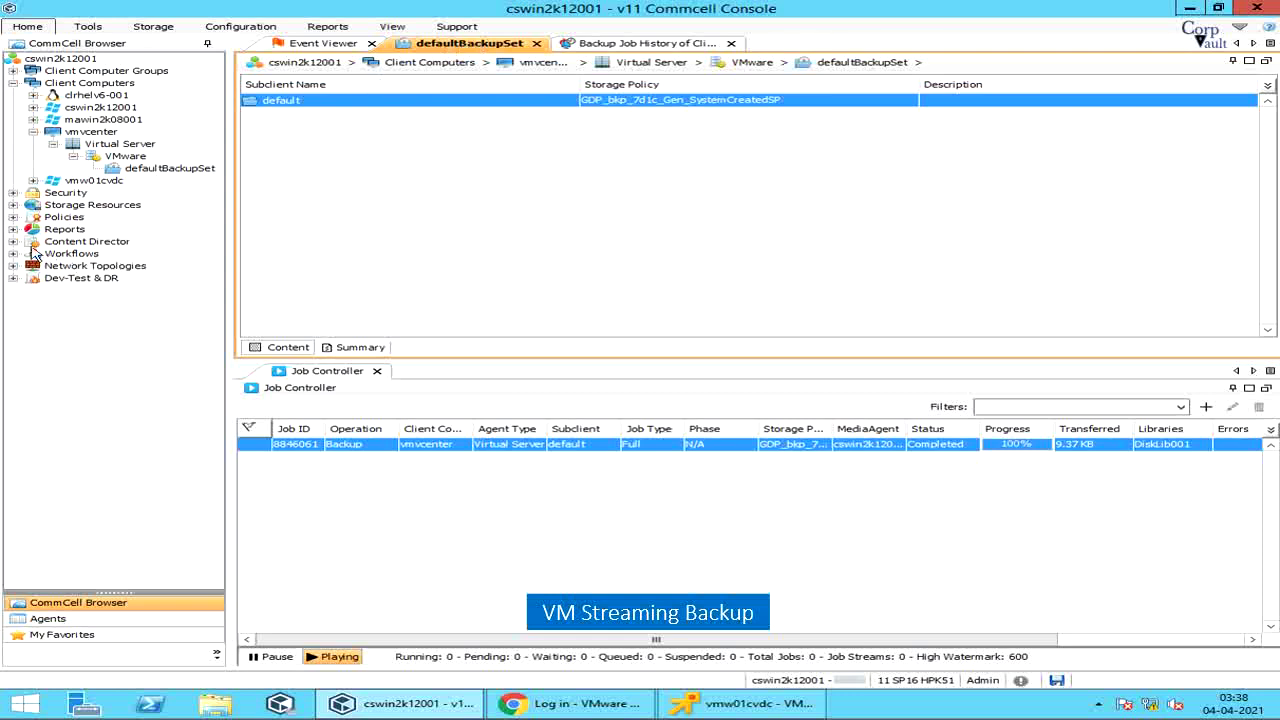
pyautogui.click(12, 218)
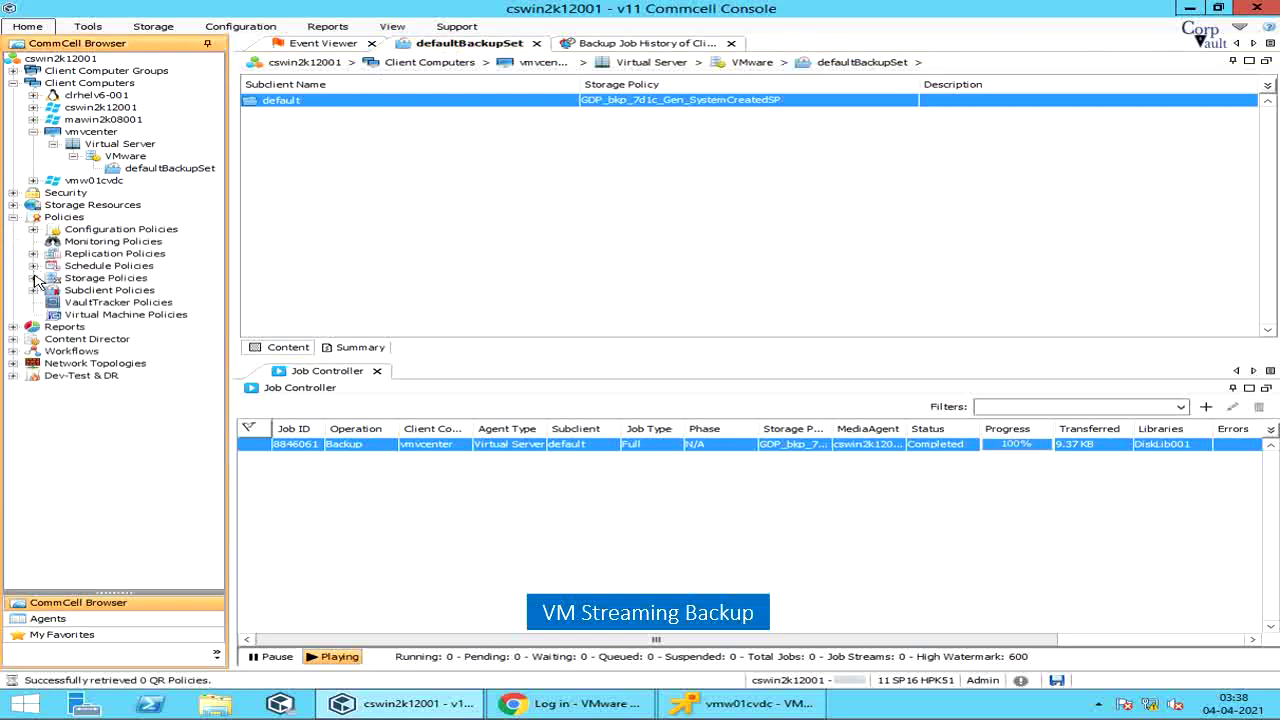
pyautogui.click(34, 278)
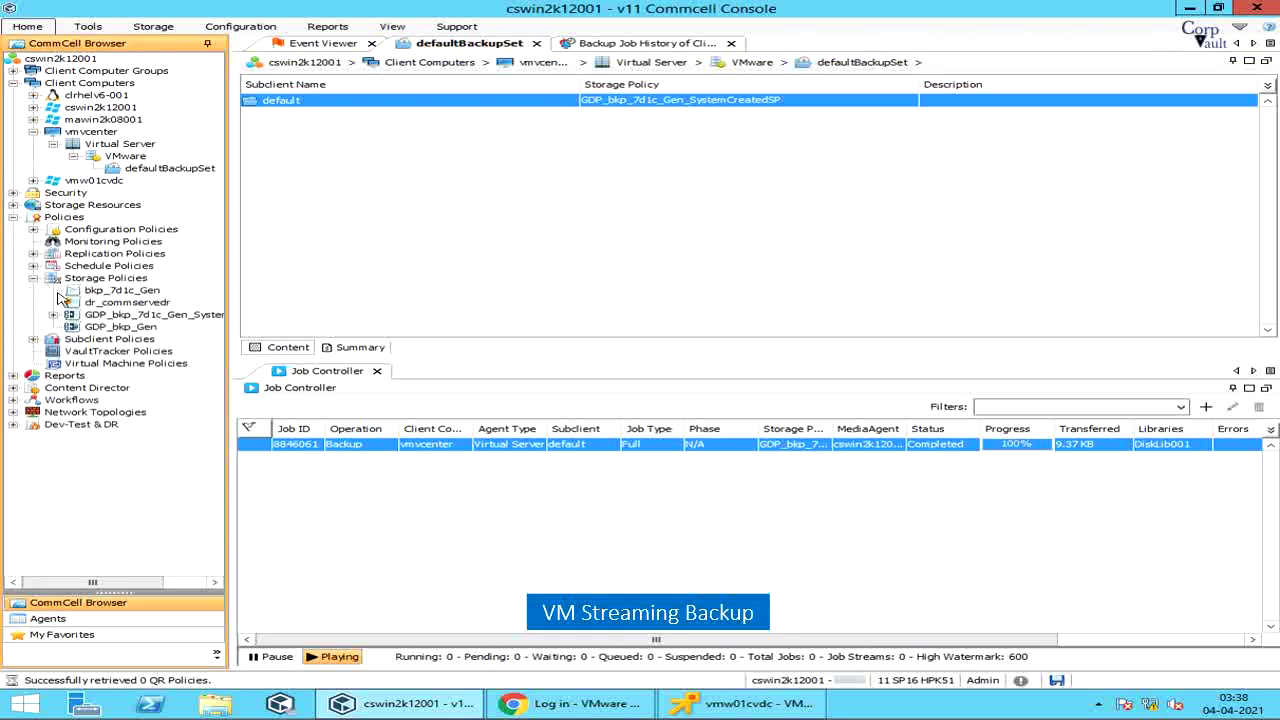
pyautogui.doubleClick(110, 318)
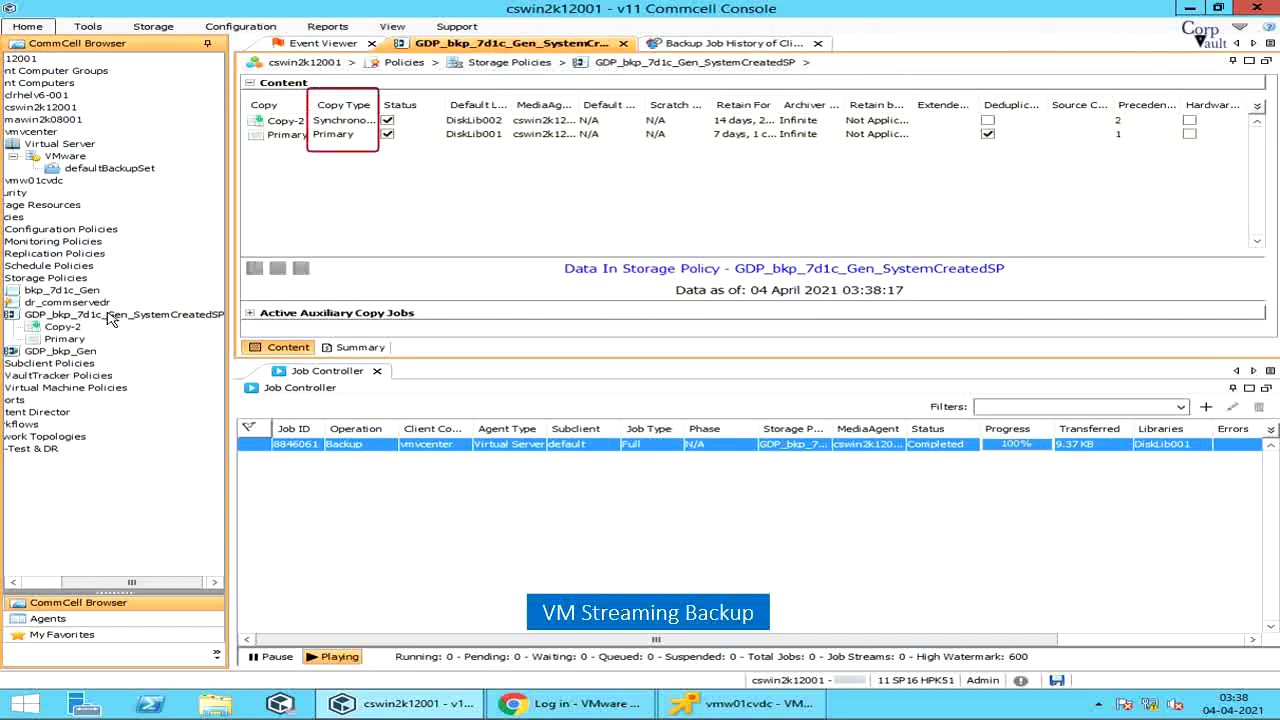
# Step: List all Copy-2 jobs without a time range: nine, including 8846062 and 8846061
pyautogui.click(462, 122)
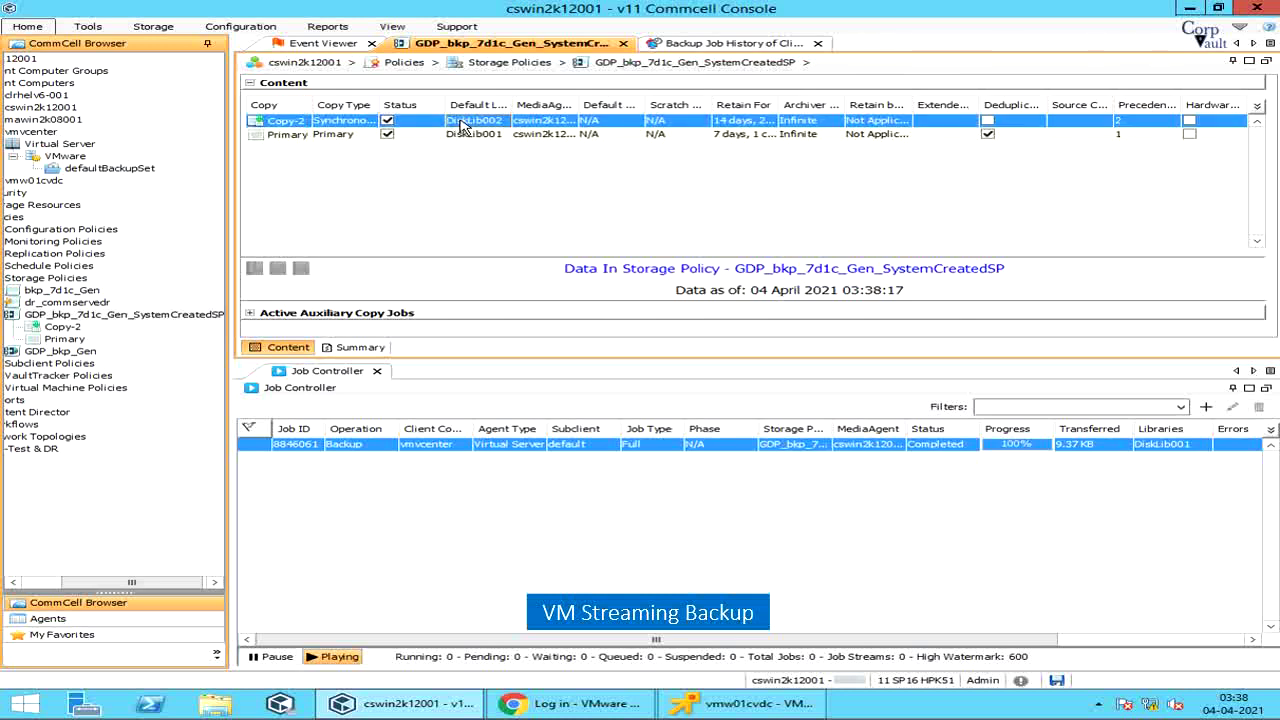
pyautogui.rightClick(462, 122)
pyautogui.moveTo(602, 147)
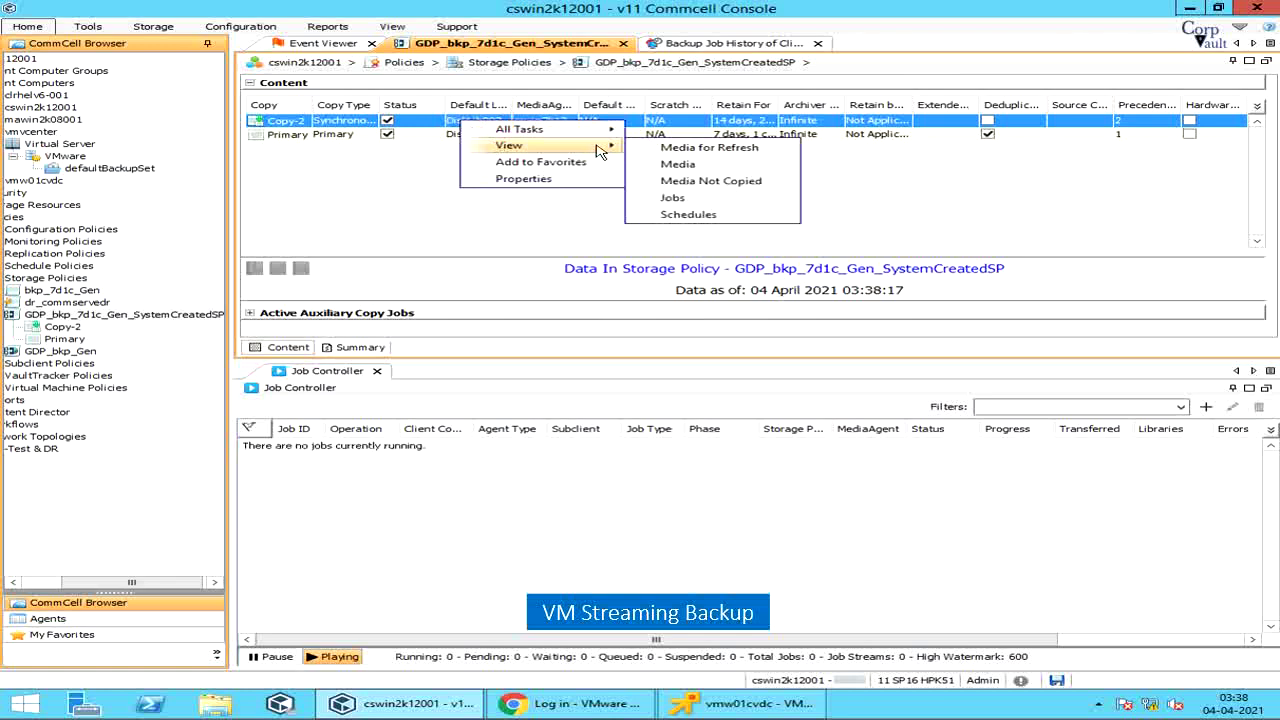
pyautogui.click(660, 197)
pyautogui.click(405, 354)
pyautogui.click(645, 624)
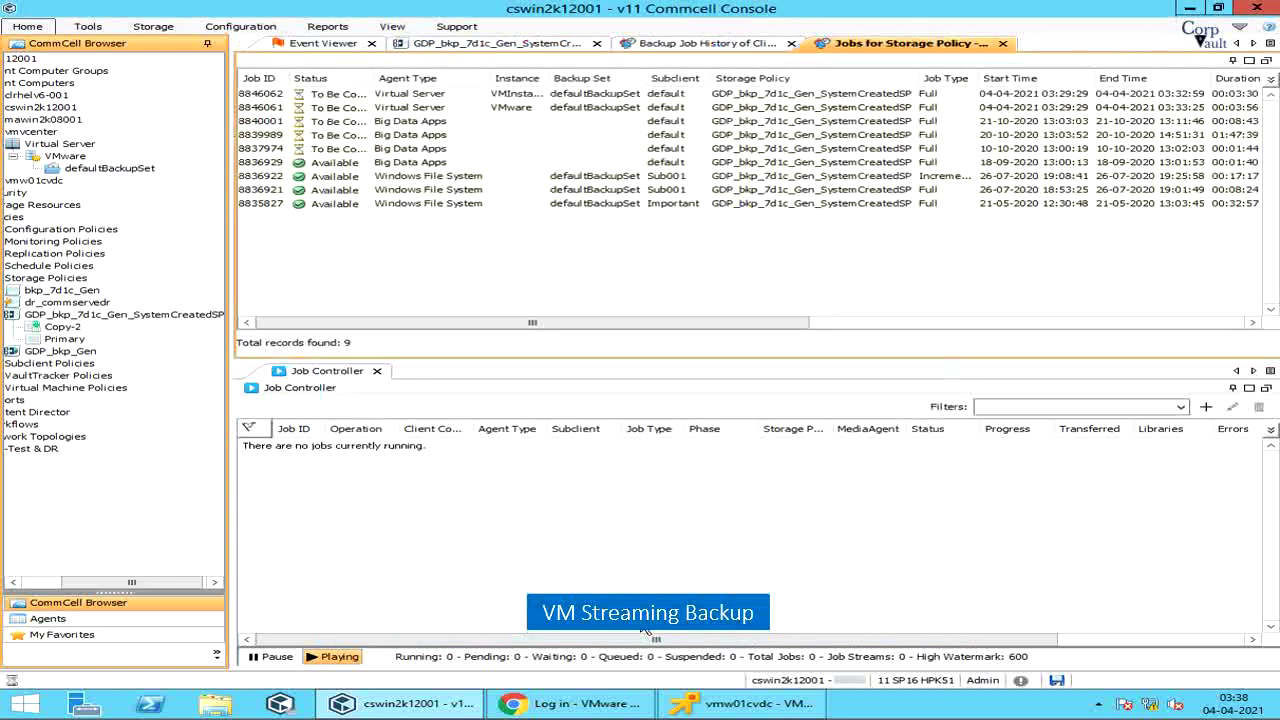
pyautogui.click(548, 95)
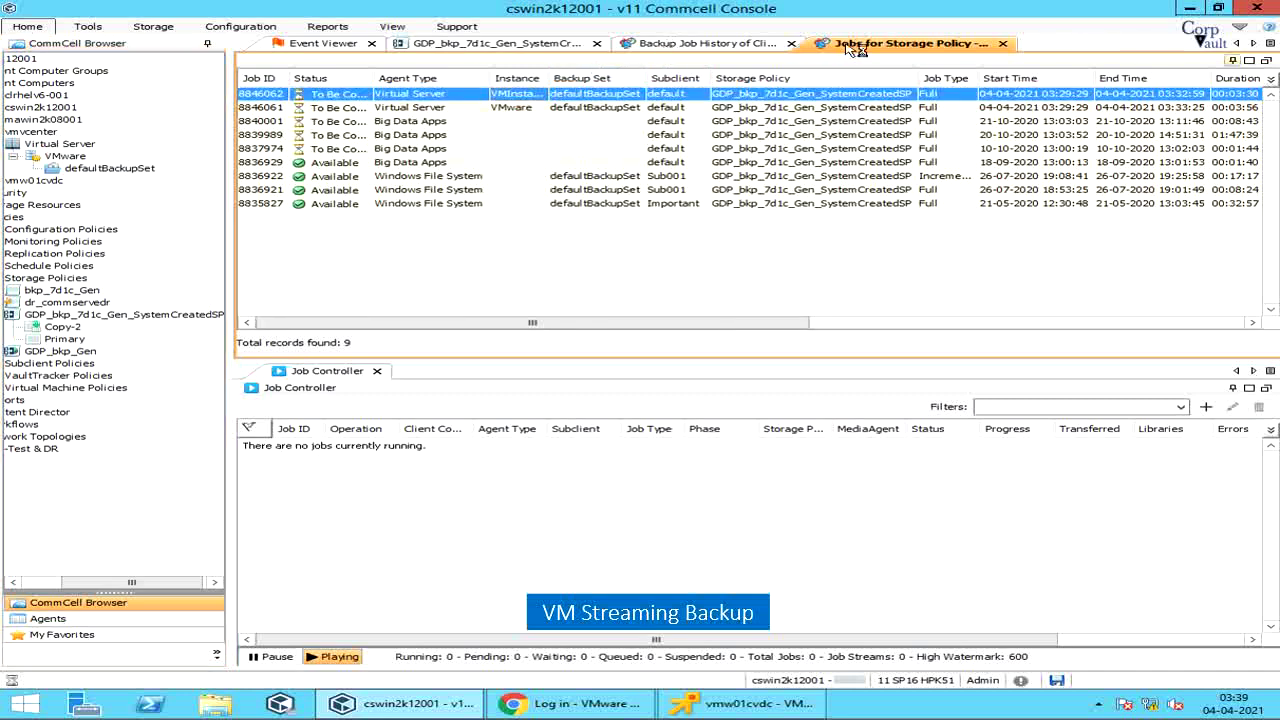
pyautogui.click(516, 44)
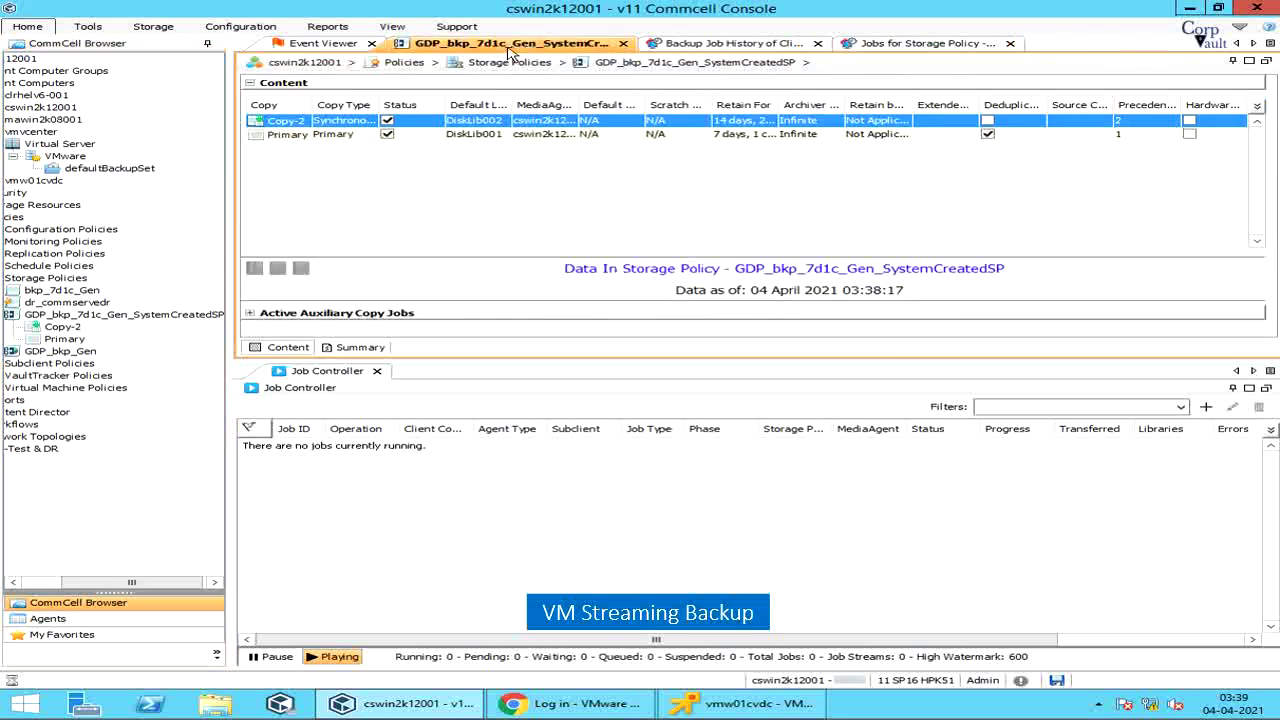
pyautogui.click(422, 137)
# Step: List all Primary copy jobs without a time range: twelve, including Available 8846062 and 8846061
pyautogui.rightClick(422, 139)
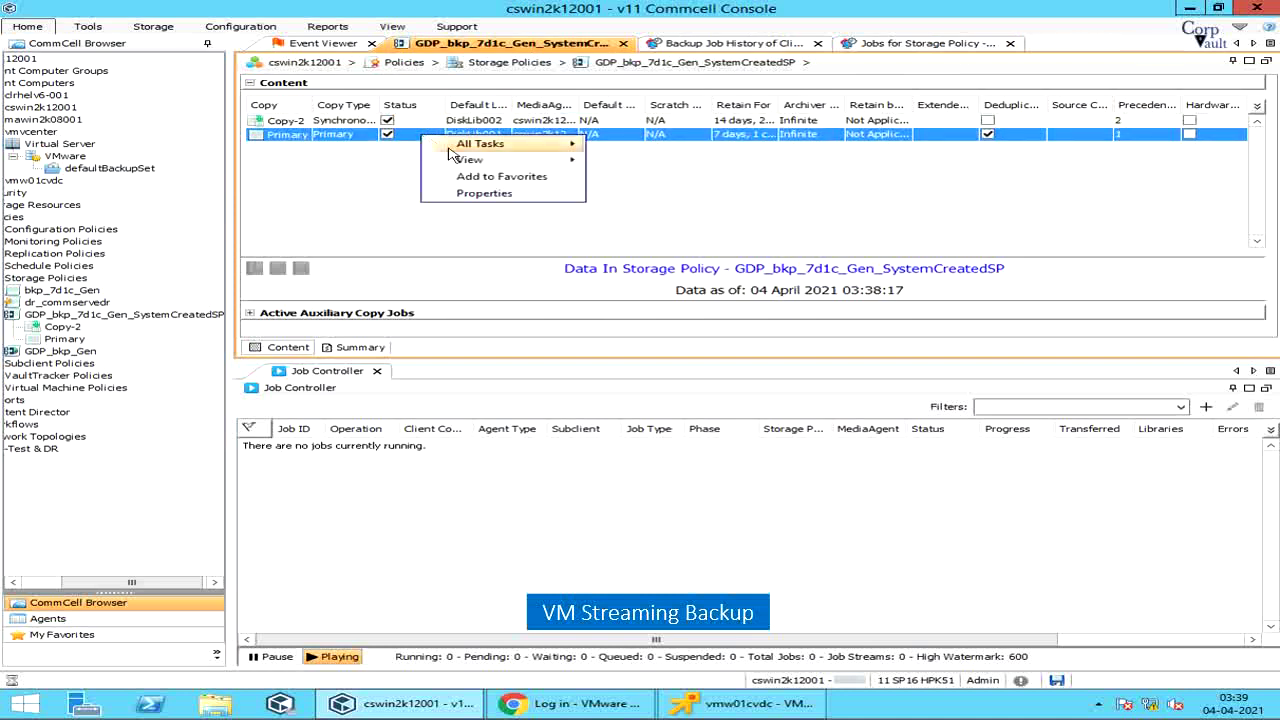
pyautogui.moveTo(500, 160)
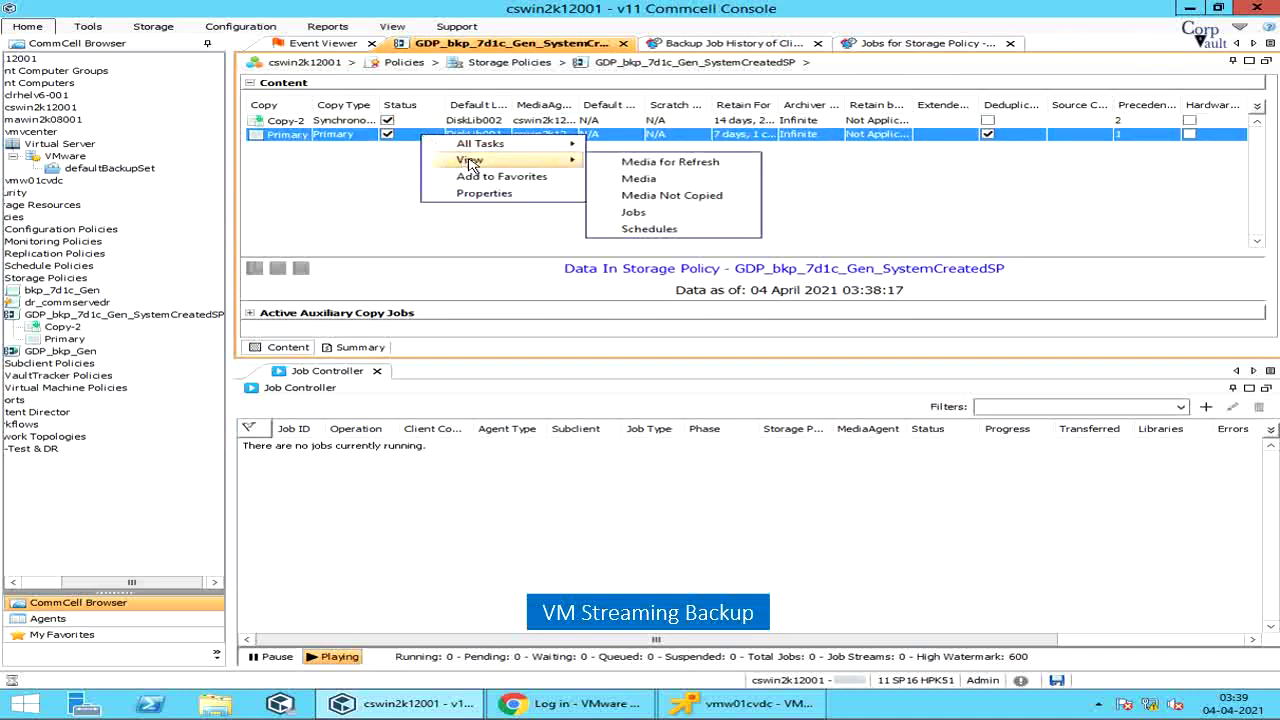
pyautogui.click(628, 214)
pyautogui.click(420, 360)
pyautogui.click(648, 628)
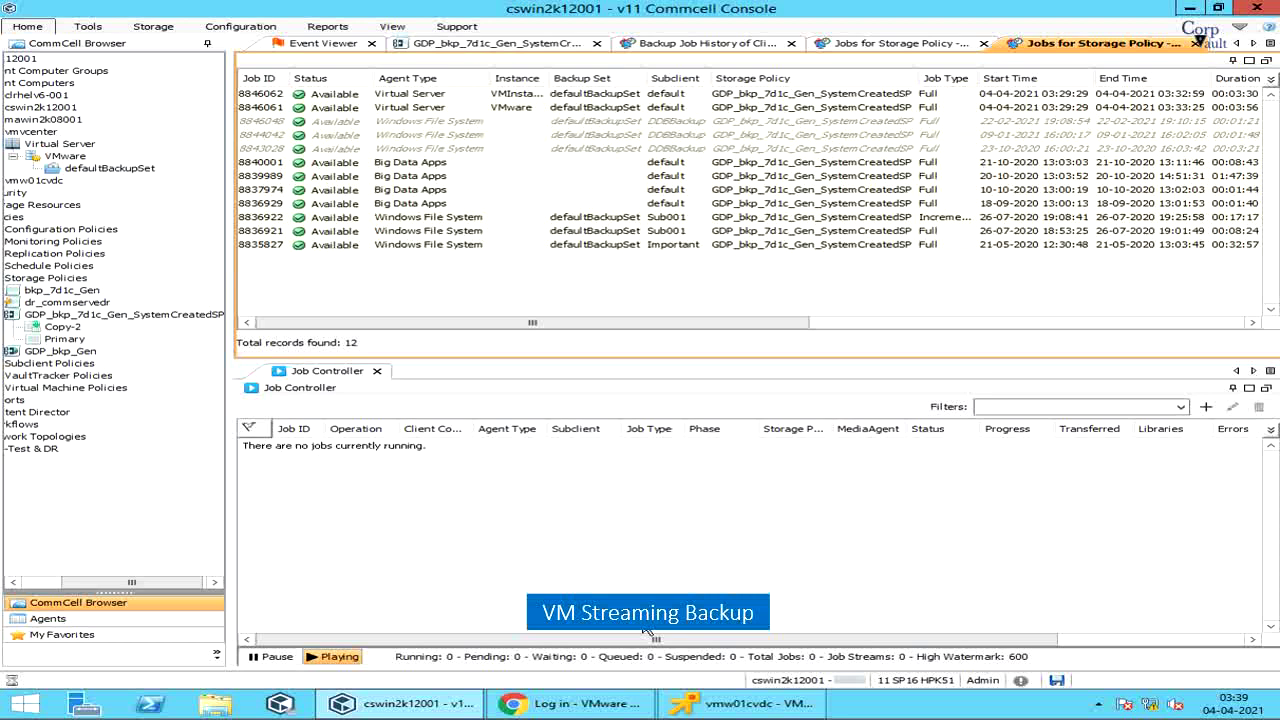
pyautogui.click(862, 46)
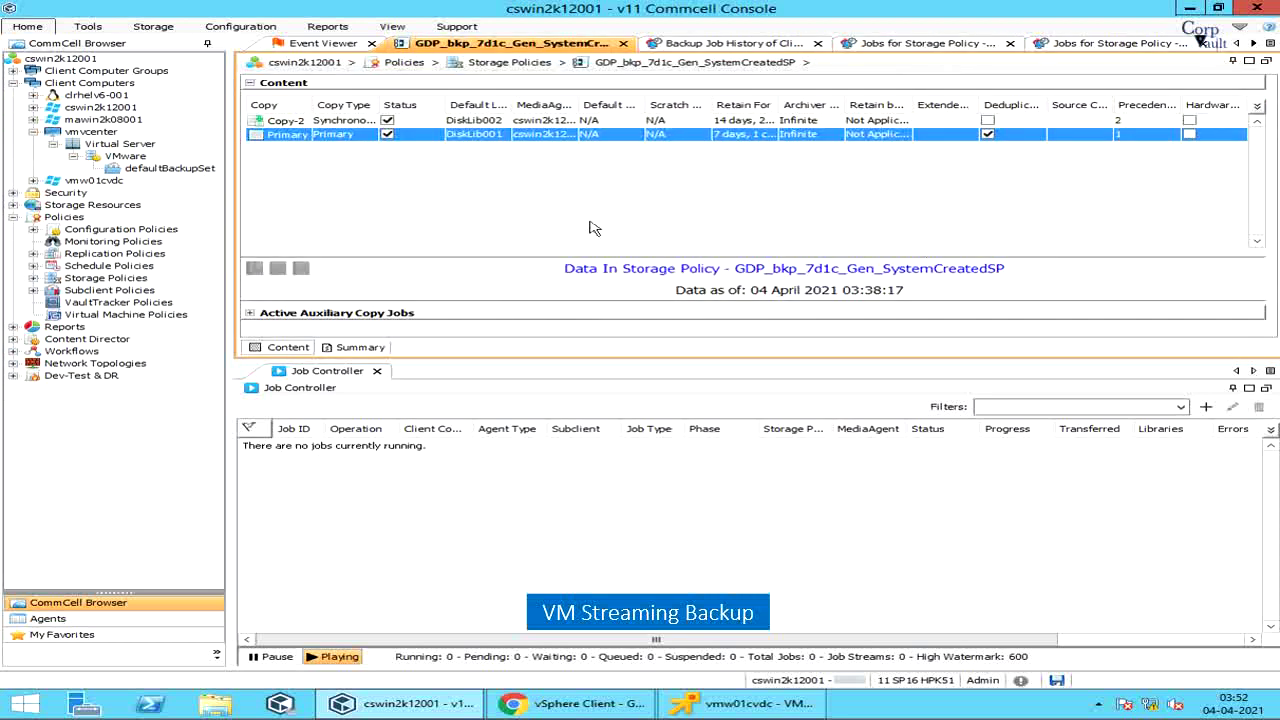
# Step: Open job 8846061's logs from backup history with View All, maximizing the Log File window
pyautogui.click(728, 43)
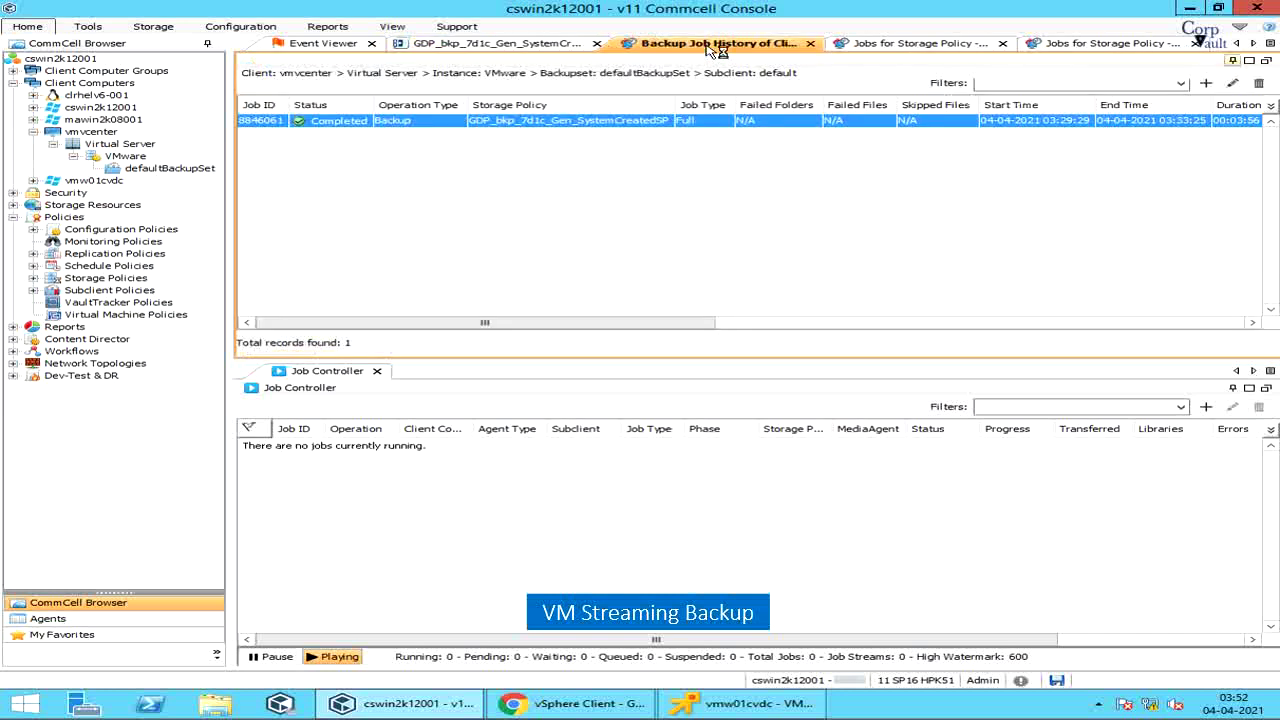
pyautogui.rightClick(620, 127)
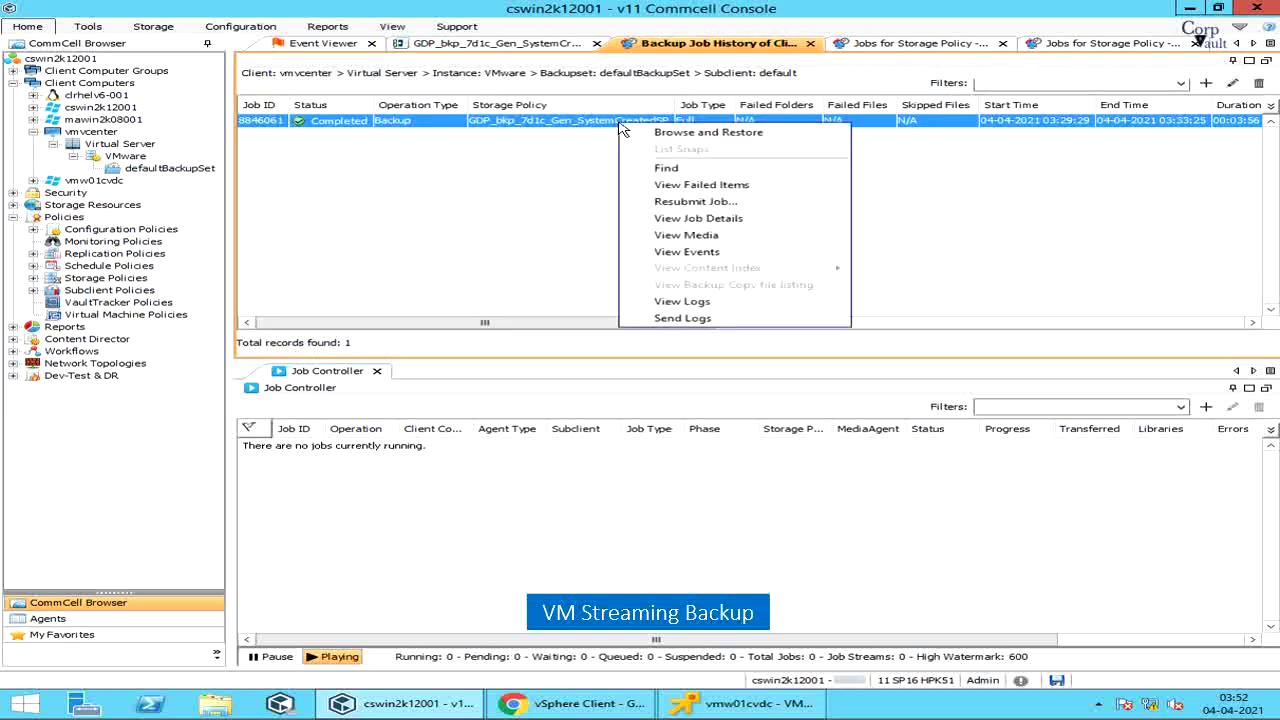
pyautogui.click(663, 301)
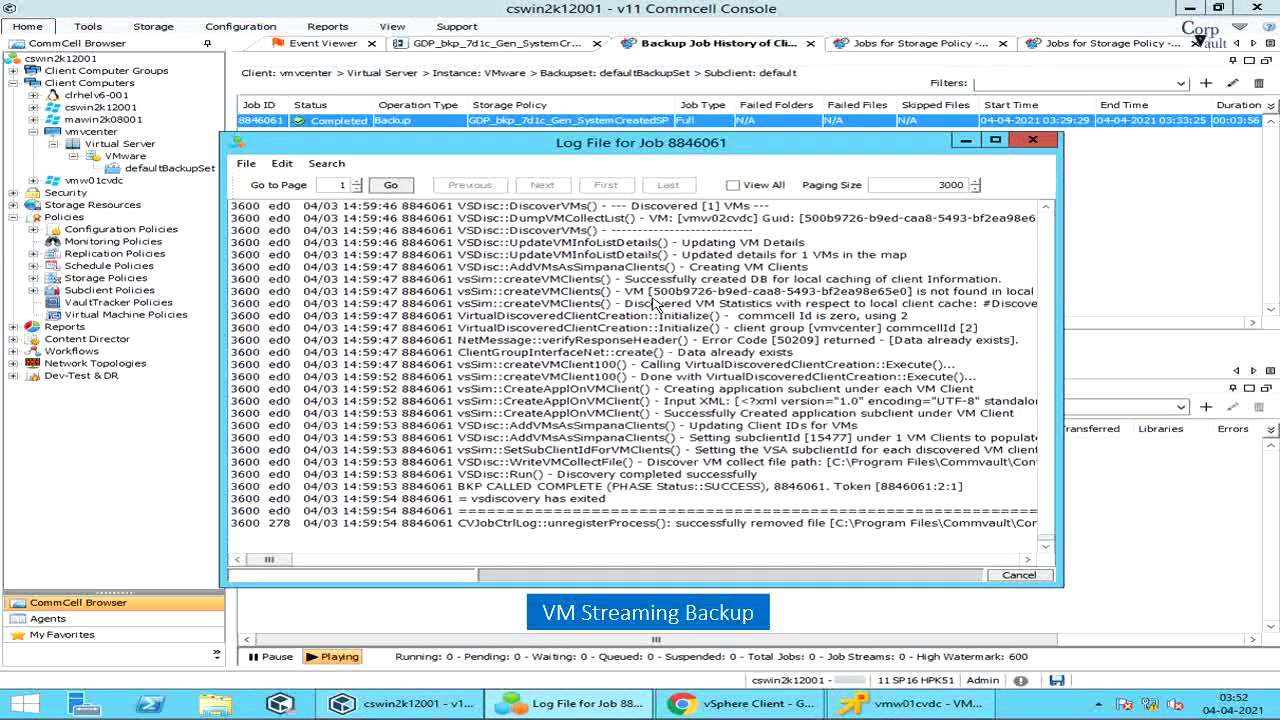
pyautogui.click(733, 185)
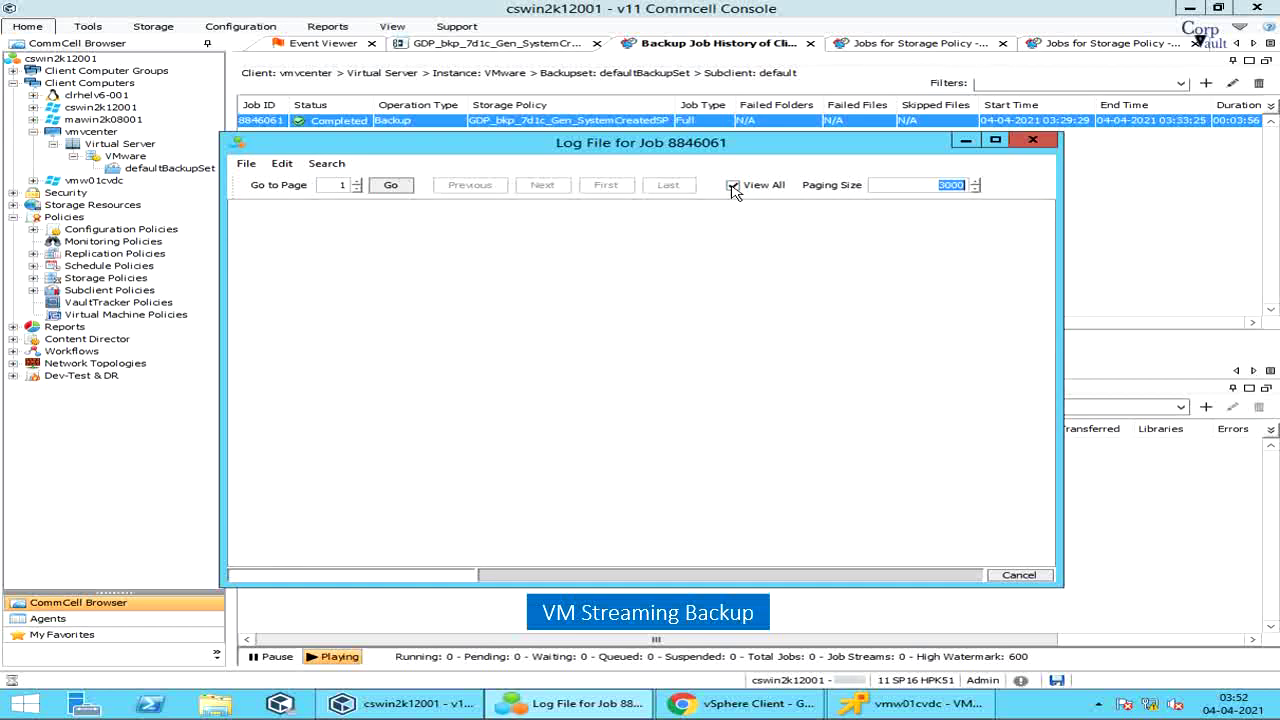
pyautogui.click(995, 139)
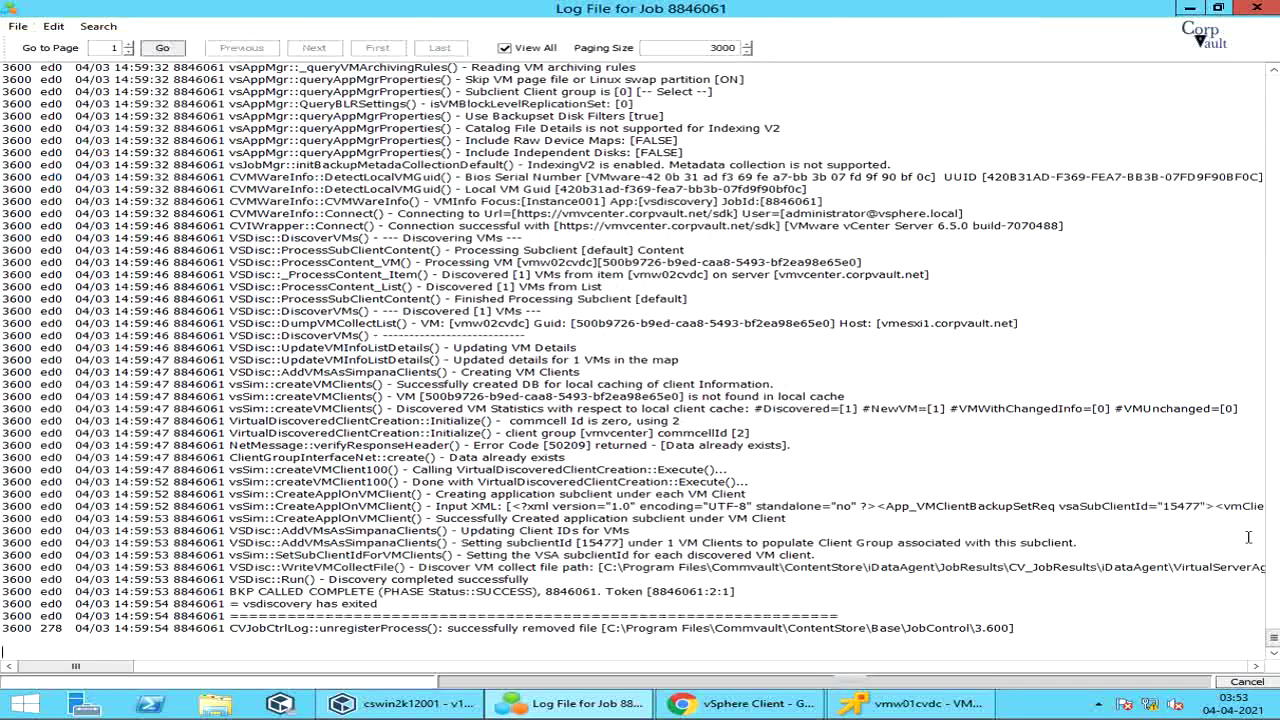
# Step: Mark the vsdiscovery.log header, read the lines showing one VM discovered, then scroll down to vsbkp
pyautogui.moveTo(1273, 638); pyautogui.dragTo(1273, 617)
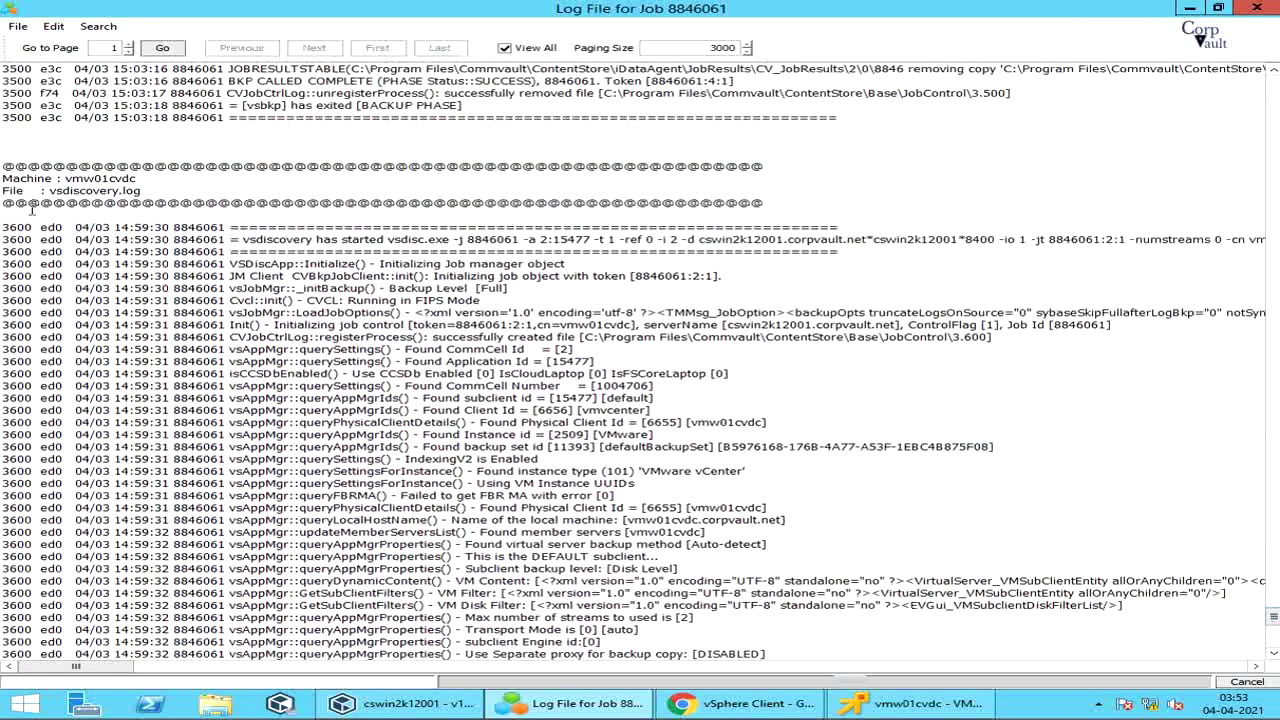
pyautogui.moveTo(142, 191); pyautogui.dragTo(44, 191)
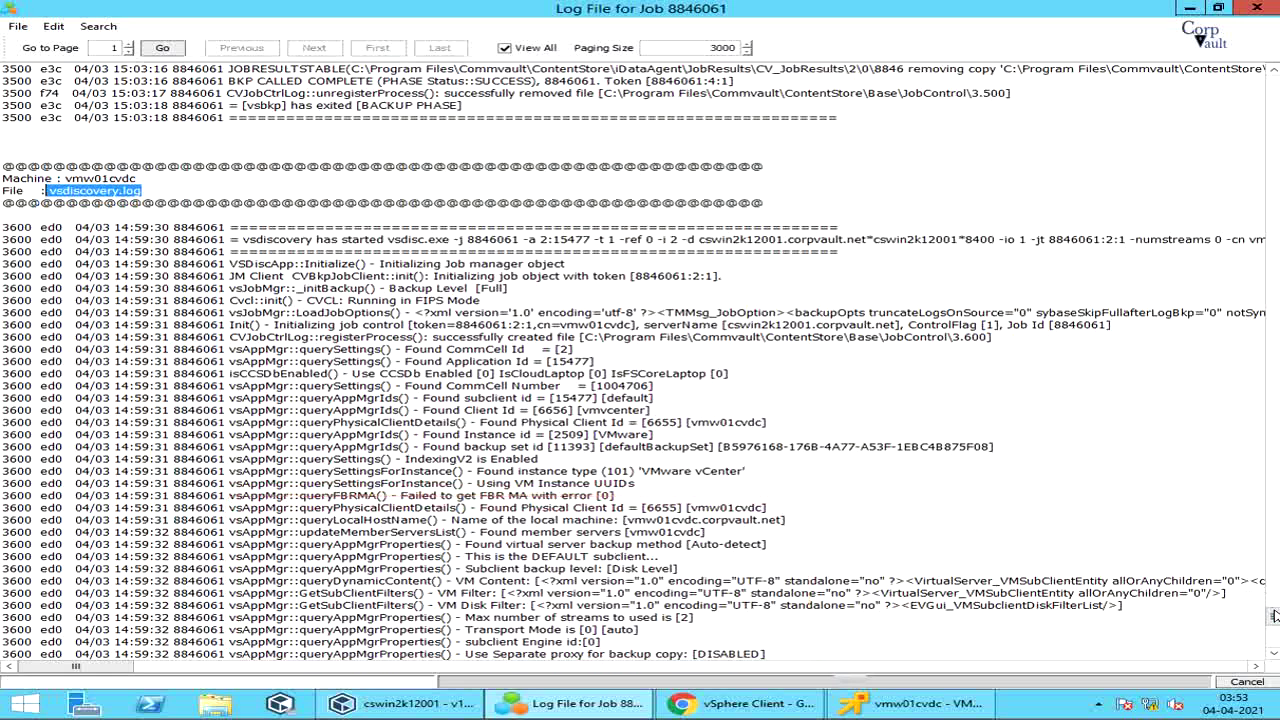
pyautogui.moveTo(1273, 617); pyautogui.dragTo(1273, 628)
pyautogui.scroll(-1, 1273, 628)
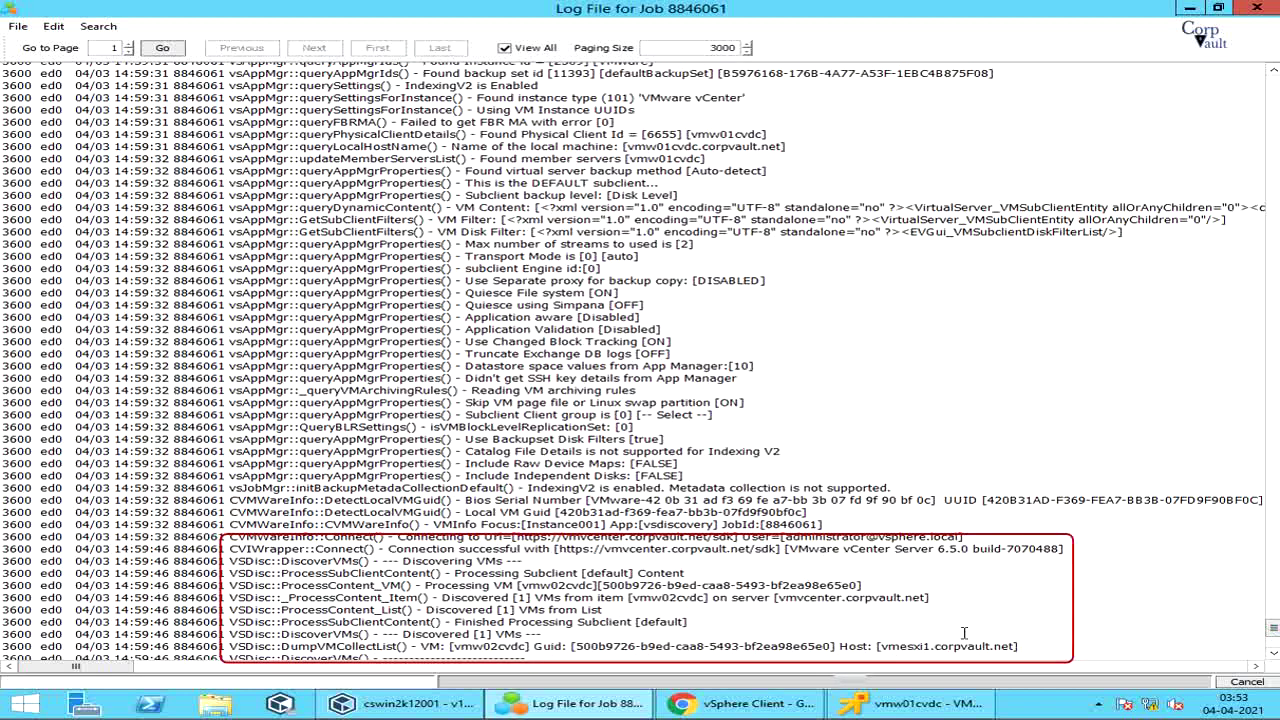
pyautogui.moveTo(443, 597); pyautogui.dragTo(949, 600)
pyautogui.click(949, 600)
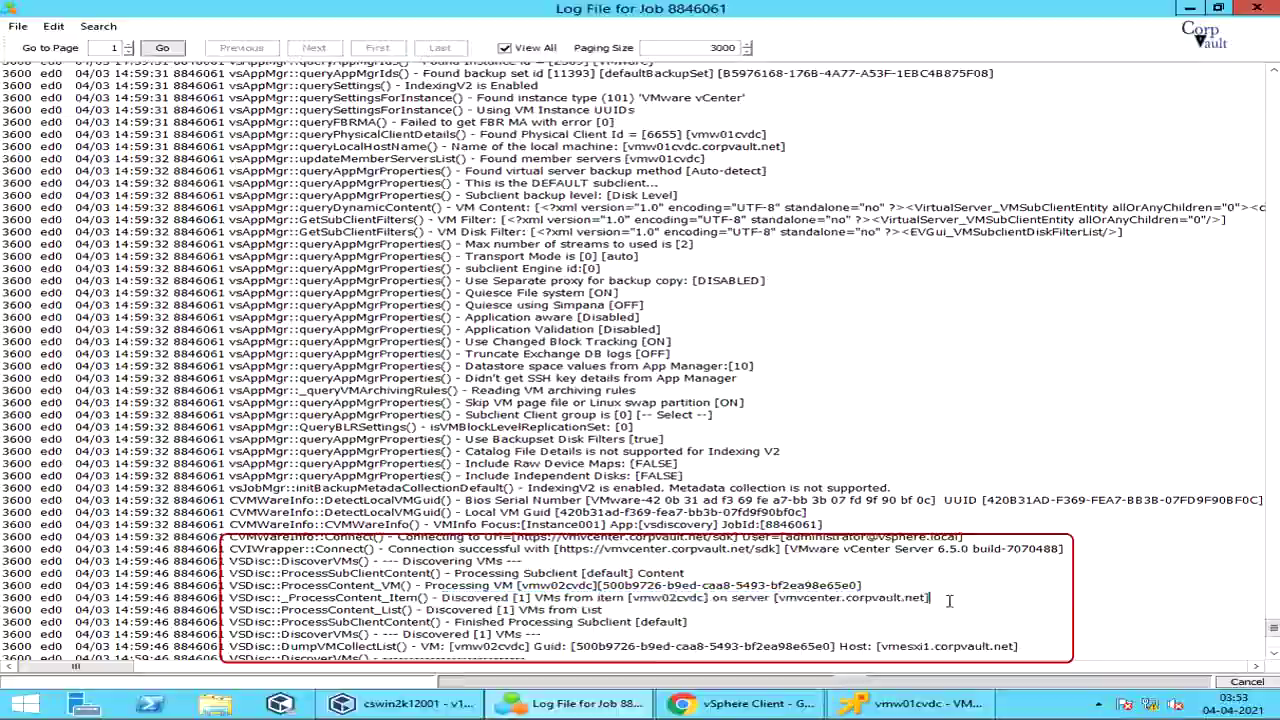
pyautogui.moveTo(1273, 628); pyautogui.dragTo(1273, 455)
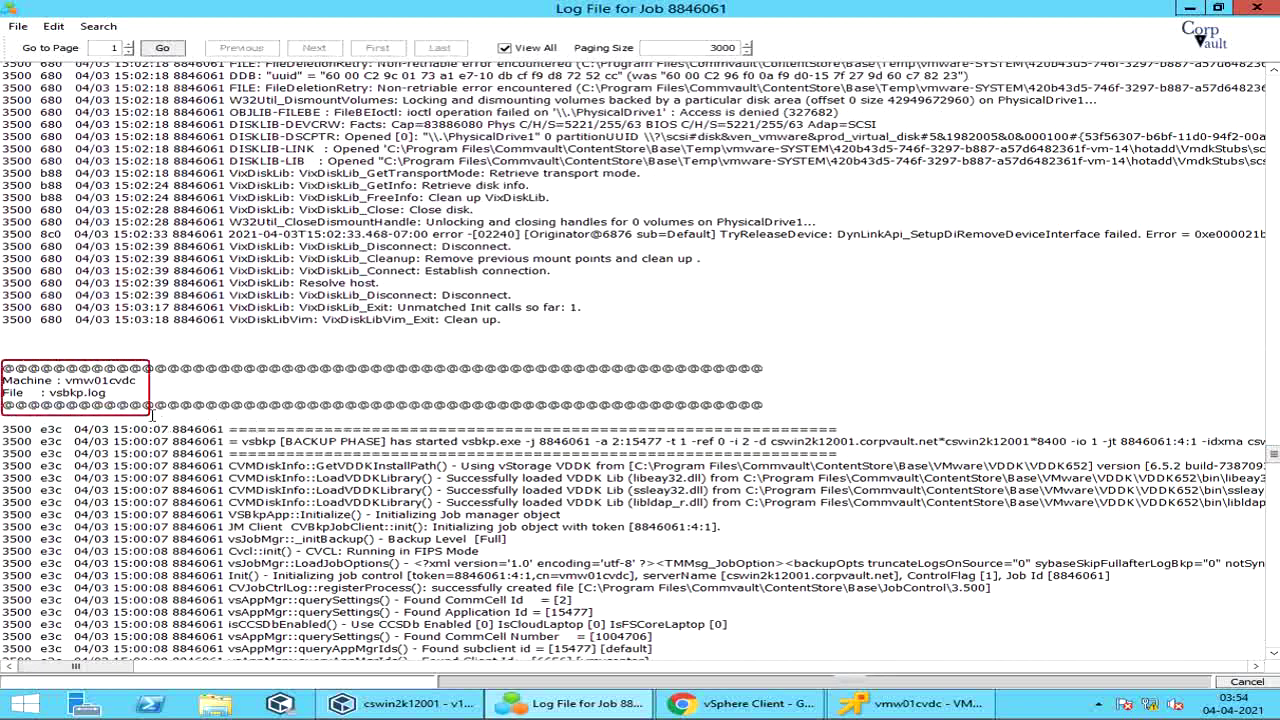
# Step: Mark the vsbkp.log and VixDiskLib.log headers and highlight the unlocking and closing handles messages
pyautogui.moveTo(115, 392); pyautogui.dragTo(53, 394)
pyautogui.moveTo(1272, 454); pyautogui.dragTo(1273, 370)
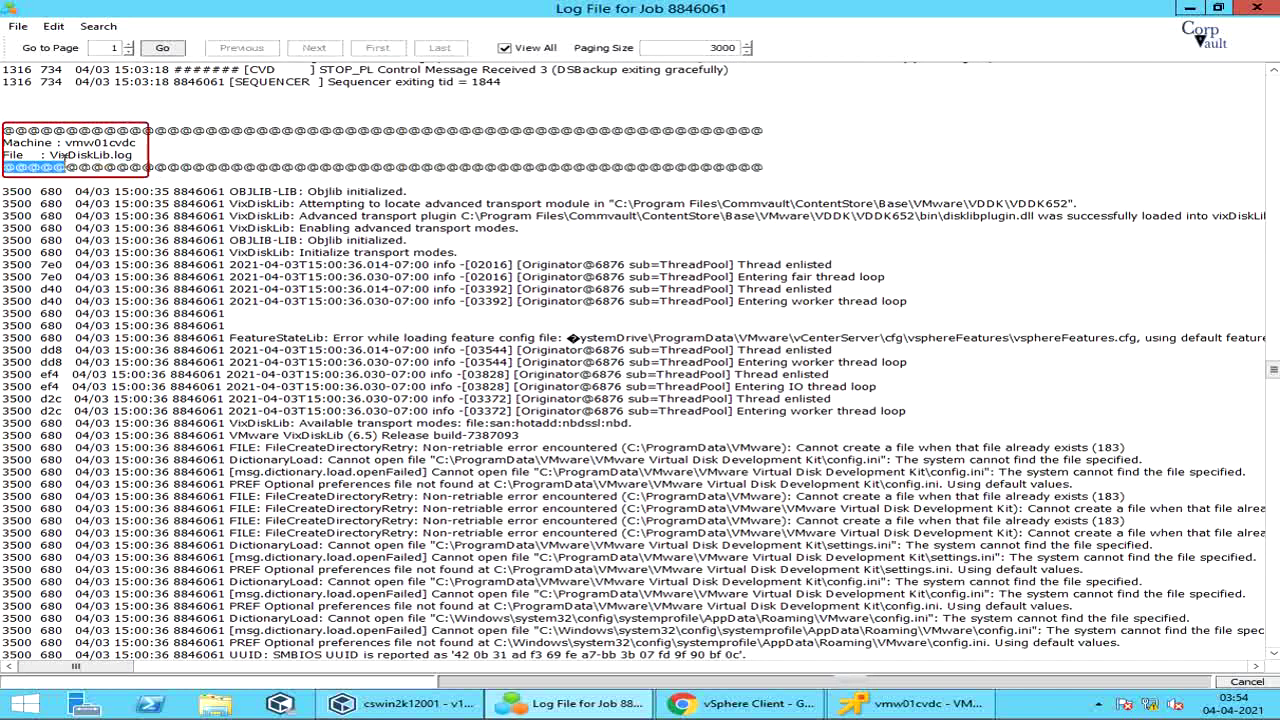
pyautogui.moveTo(50, 156); pyautogui.dragTo(132, 155)
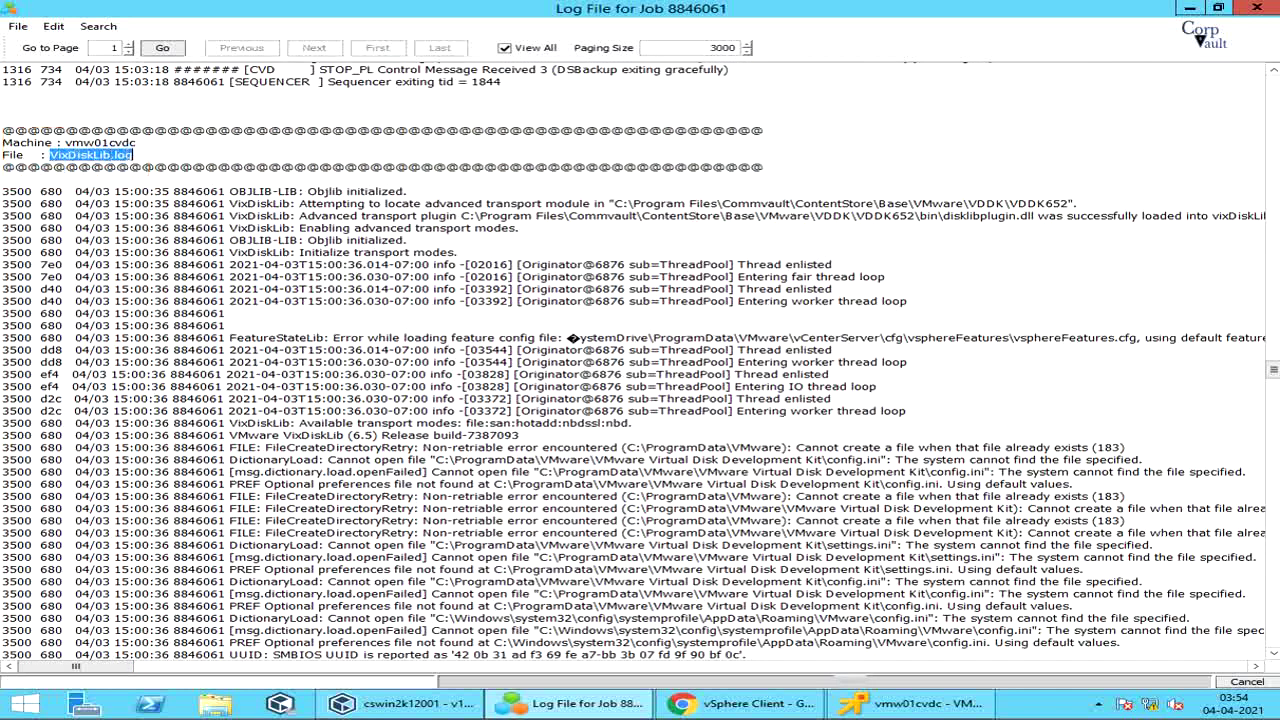
pyautogui.moveTo(1273, 372); pyautogui.dragTo(1273, 432)
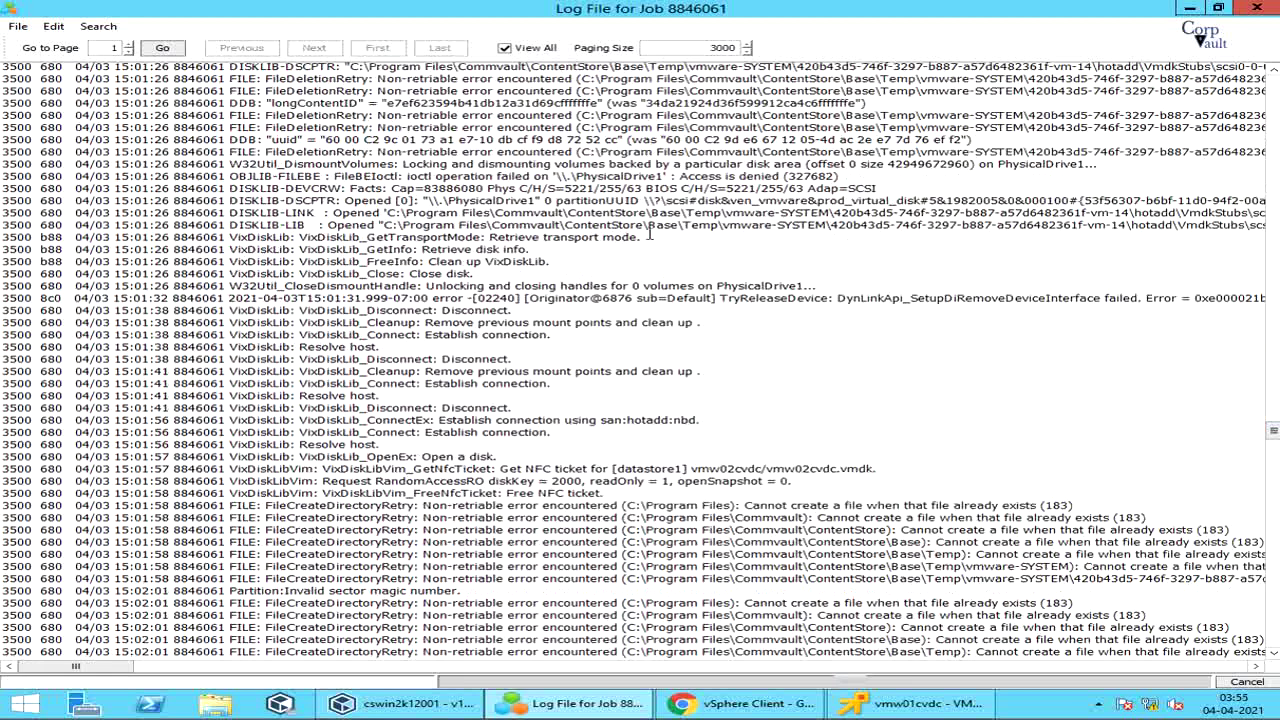
pyautogui.moveTo(650, 236); pyautogui.dragTo(517, 238)
pyautogui.moveTo(427, 286); pyautogui.dragTo(550, 286)
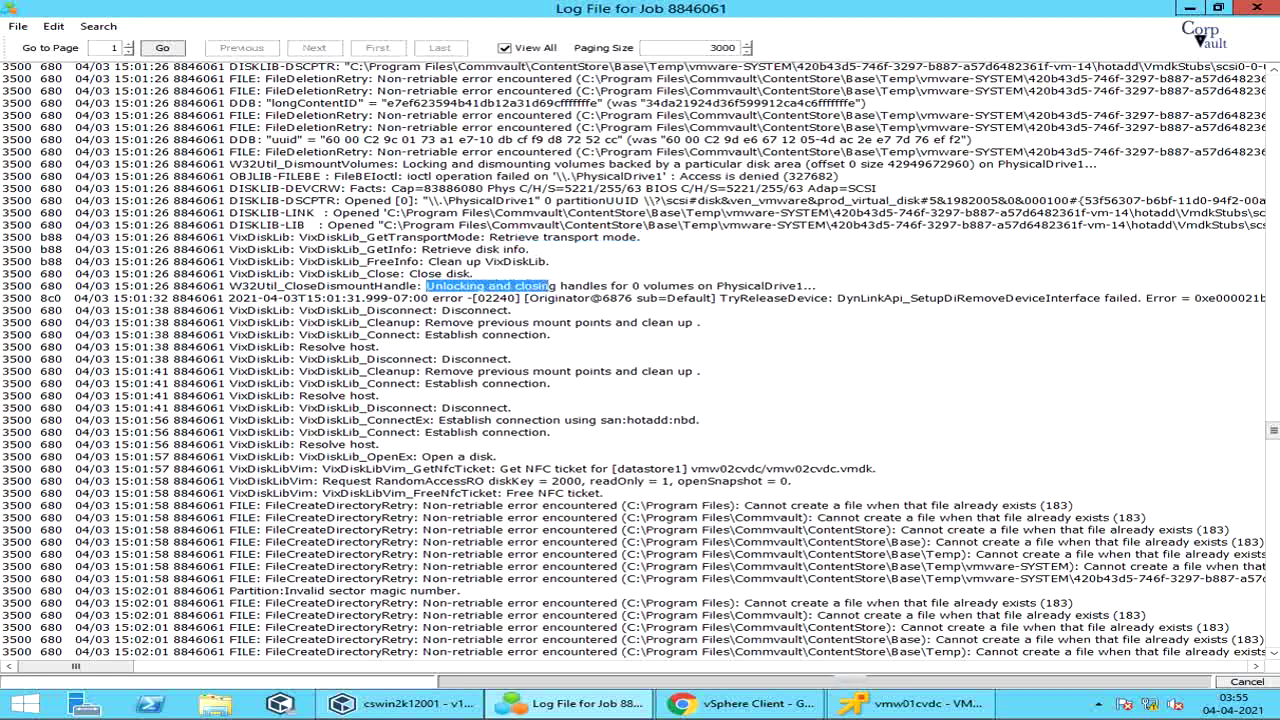
pyautogui.moveTo(605, 468); pyautogui.dragTo(877, 469)
pyautogui.moveTo(1273, 430); pyautogui.dragTo(1273, 473)
# Step: Highlight the successful vCenter connection and the agent vmw01cvdc startup lines in vsbkp.log
pyautogui.moveTo(382, 501); pyautogui.dragTo(777, 501)
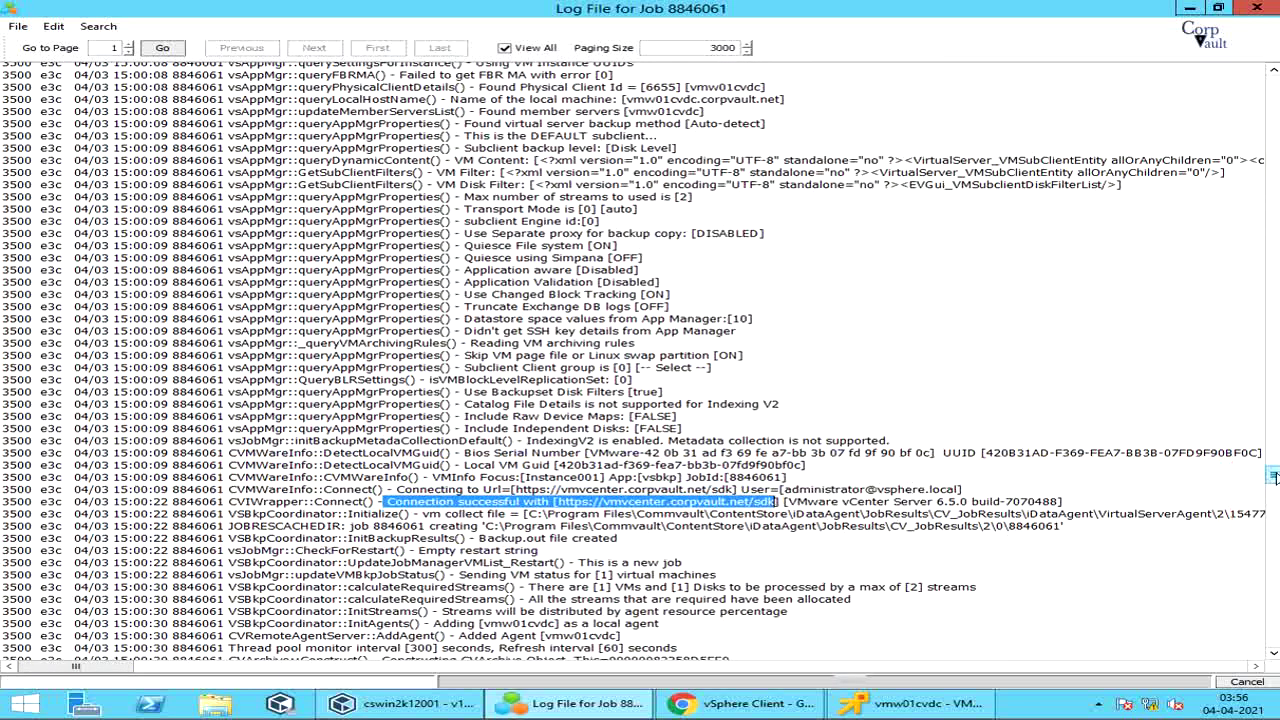
pyautogui.moveTo(1273, 473); pyautogui.dragTo(1273, 495)
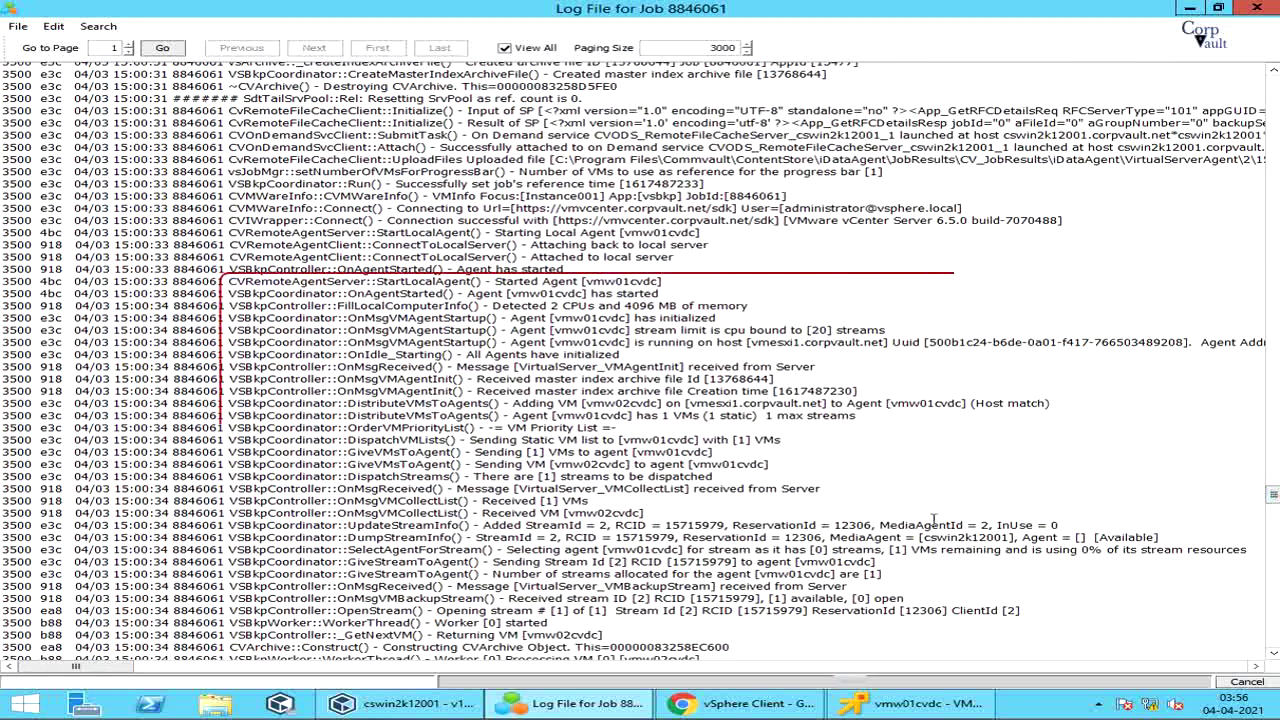
pyautogui.moveTo(467, 294); pyautogui.dragTo(591, 294)
pyautogui.click(490, 515)
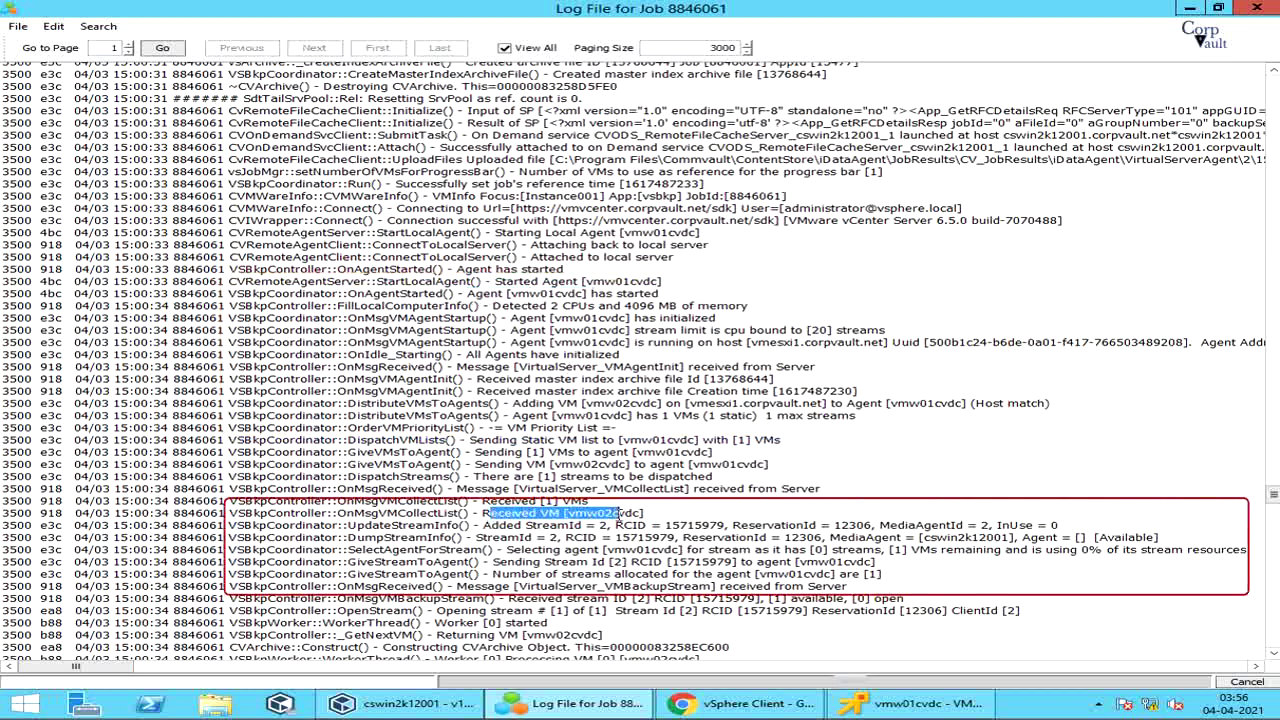
pyautogui.moveTo(1273, 494); pyautogui.dragTo(1273, 528)
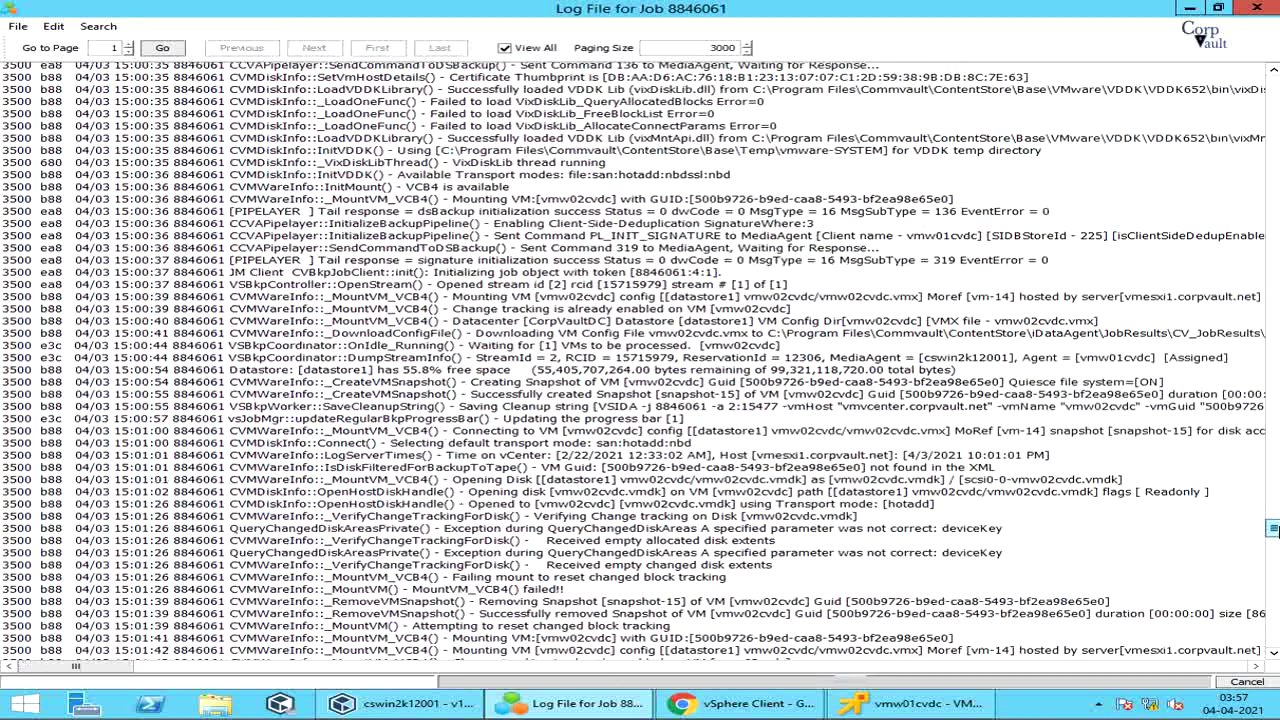
# Step: Highlight the disk opening, snapshot creation and snapshot removal messages for VM vmw02cvdc
pyautogui.moveTo(450, 480); pyautogui.dragTo(767, 480)
pyautogui.moveTo(466, 381); pyautogui.dragTo(702, 381)
pyautogui.moveTo(480, 601); pyautogui.dragTo(675, 602)
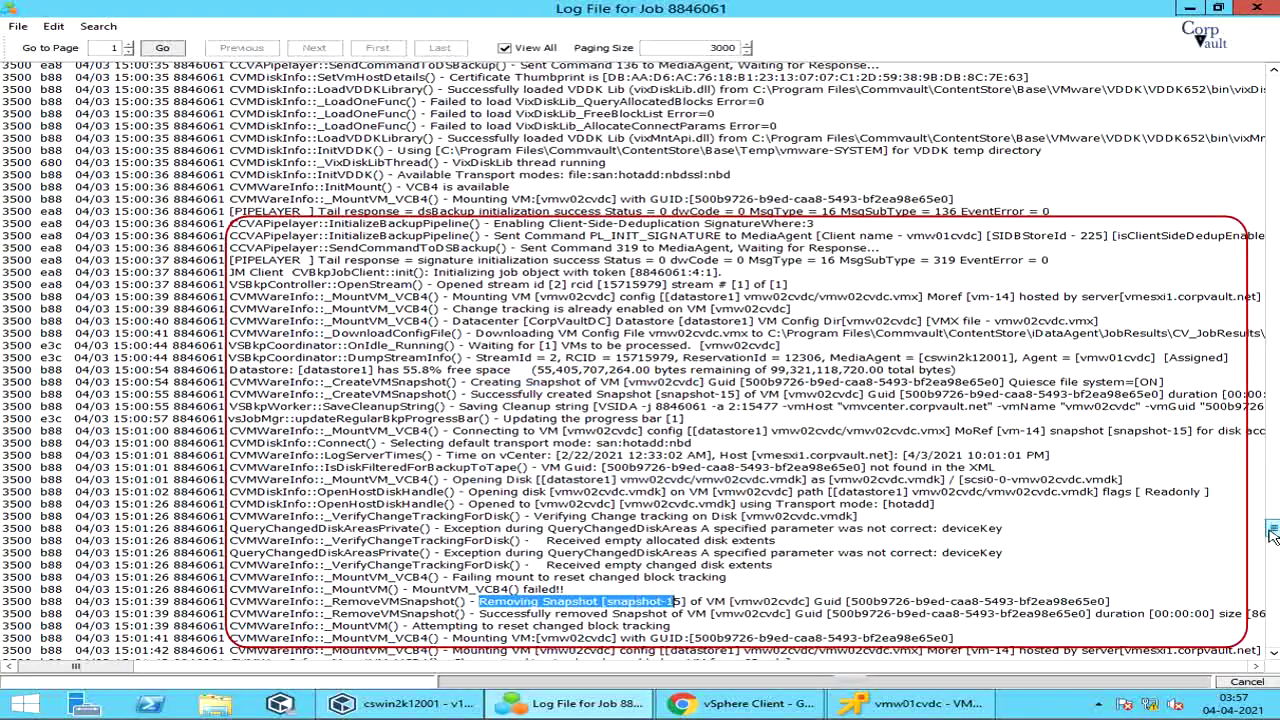
# Step: Review the MediaManager.log header, then minimize the Log File window to return to Backup Job History
pyautogui.moveTo(1272, 535); pyautogui.dragTo(1272, 311)
pyautogui.moveTo(48, 181); pyautogui.dragTo(201, 187)
pyautogui.click(590, 368)
pyautogui.moveTo(1272, 311); pyautogui.dragTo(1274, 63)
pyautogui.click(1189, 8)
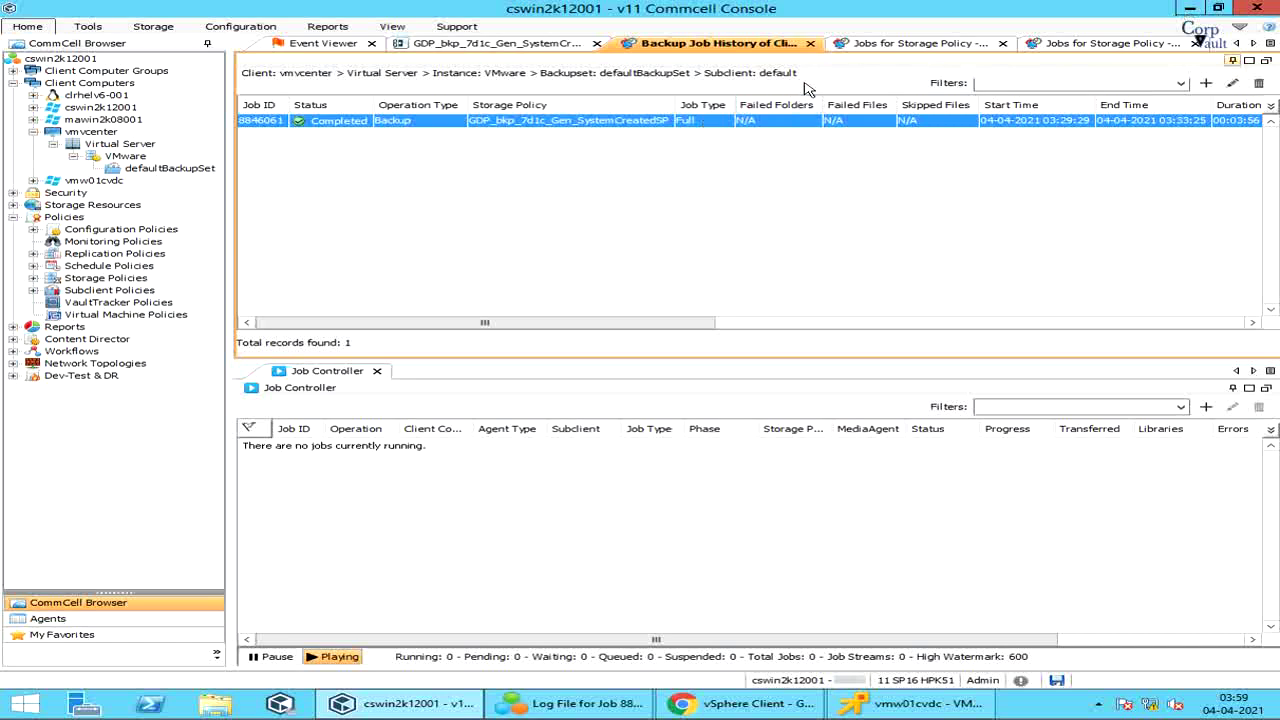
# Step: Close both Jobs for Storage Policy tabs and Backup Job History, then show client vmvcenter's details
pyautogui.click(1002, 44)
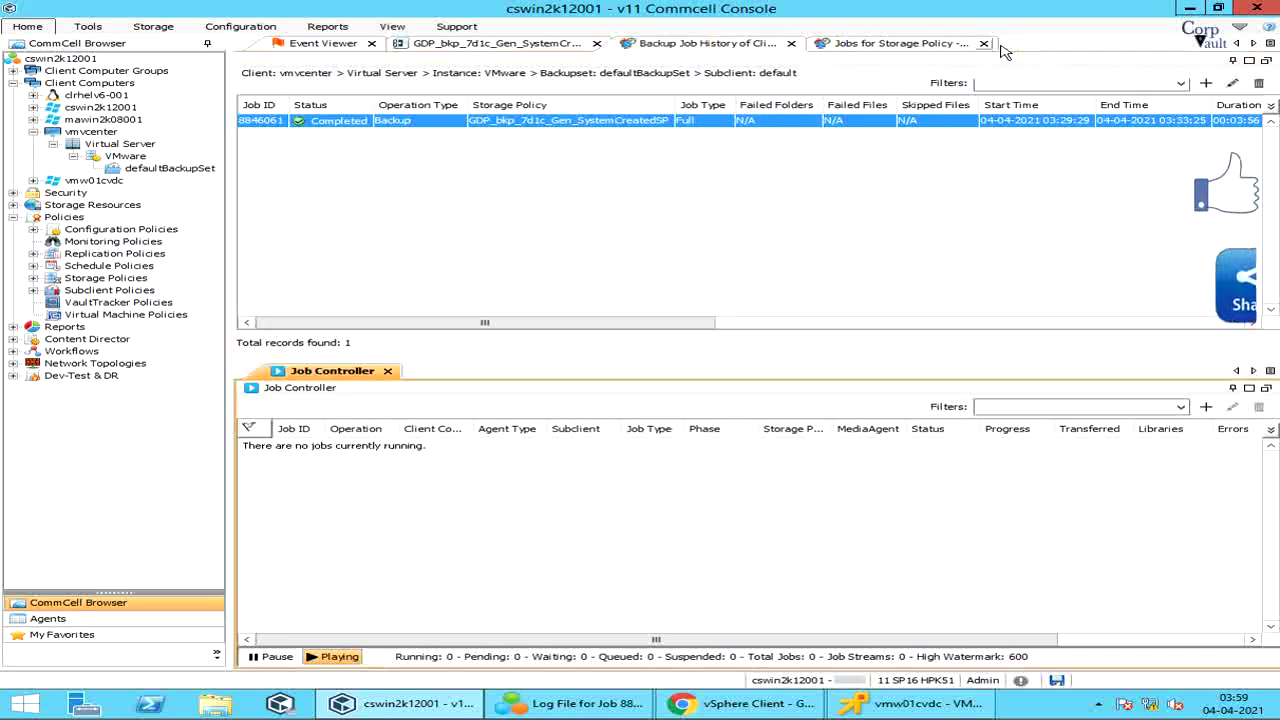
pyautogui.click(1002, 44)
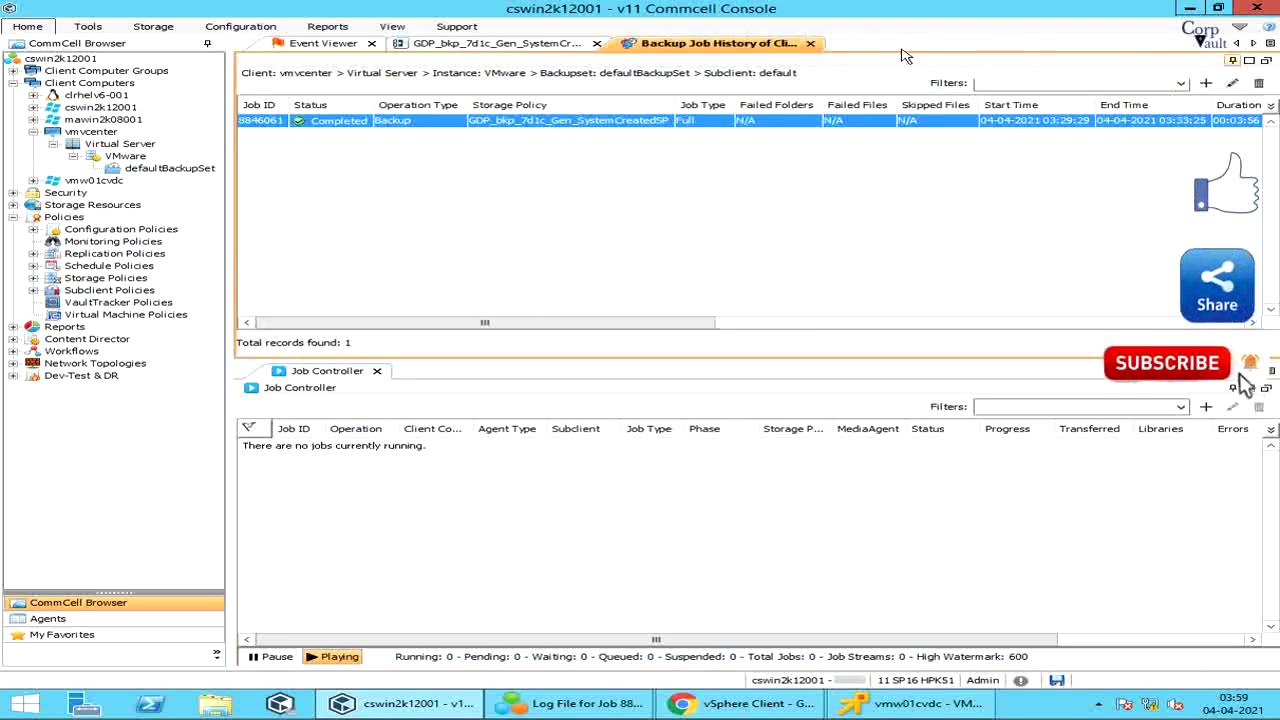
pyautogui.click(810, 44)
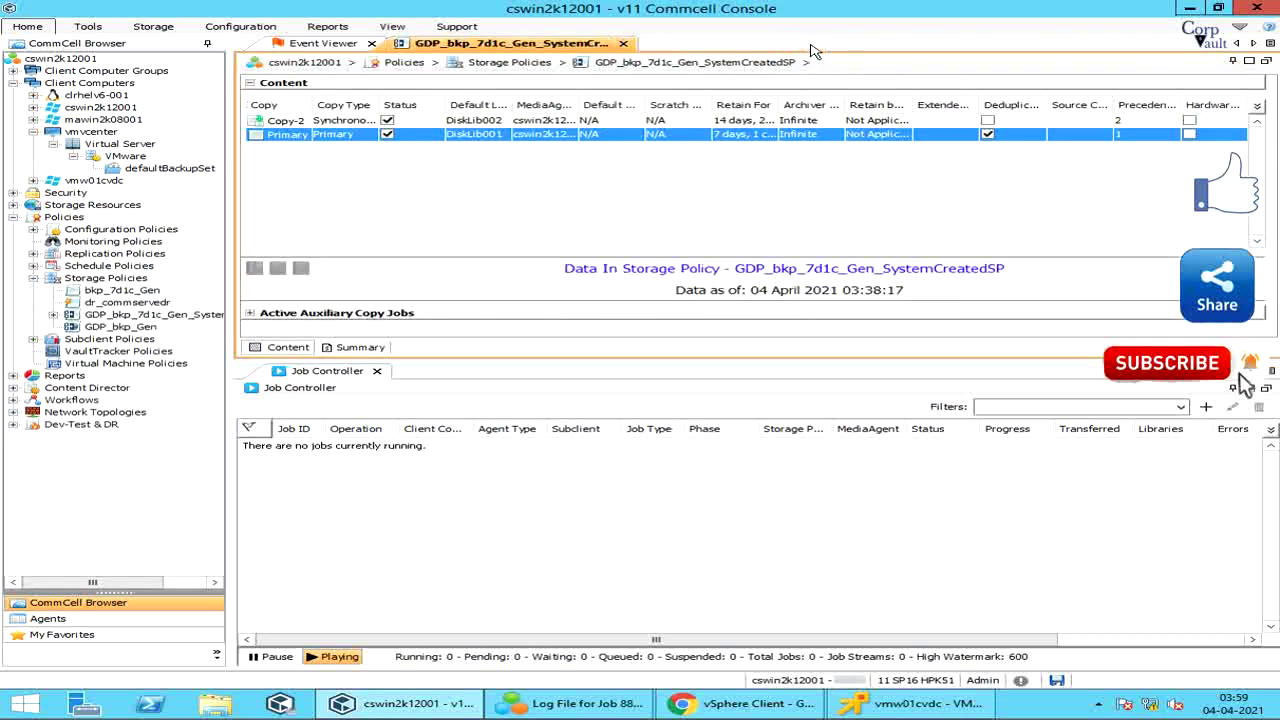
pyautogui.click(94, 132)
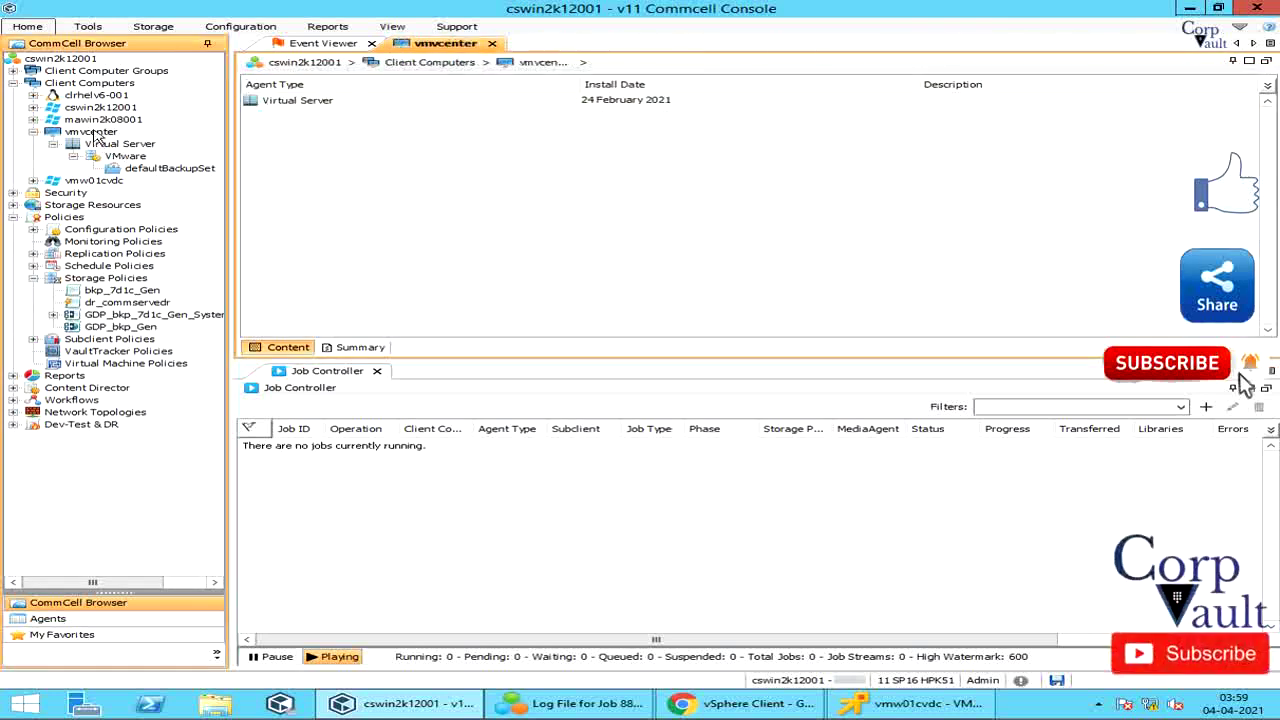